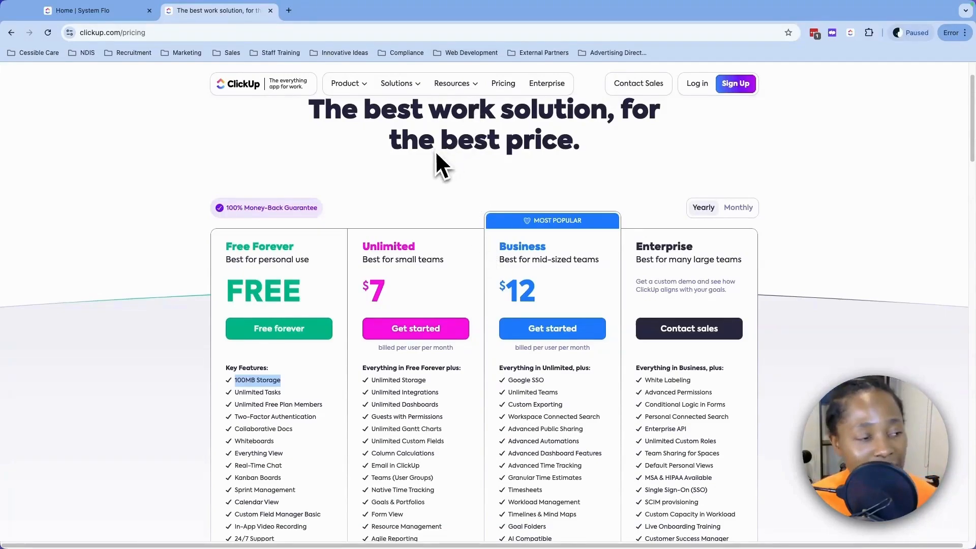
Review the Free Forever plan's key features and the paid plans' feature lists on the pricing page
scroll(315, 257, down, 1)
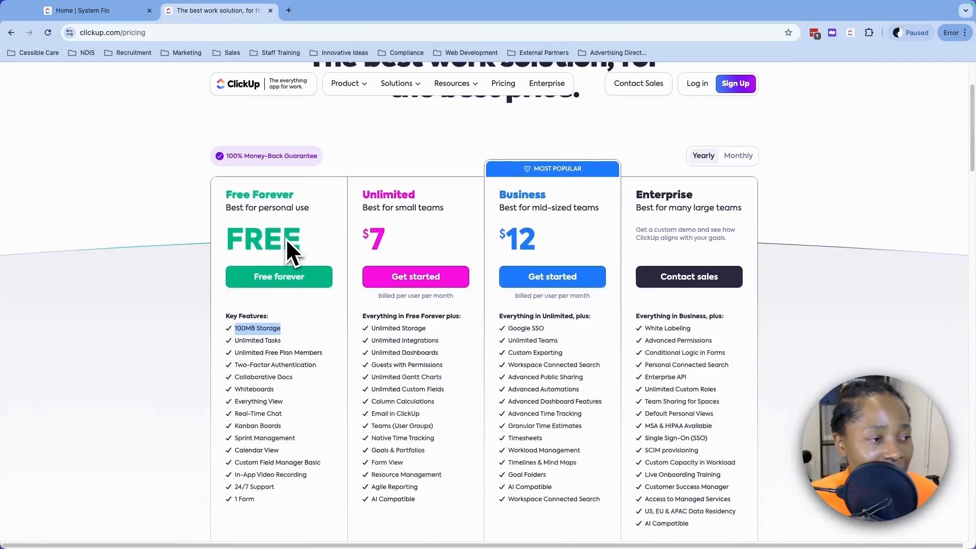
drag(227, 194, 275, 195)
drag(223, 319, 246, 483)
drag(483, 495, 505, 539)
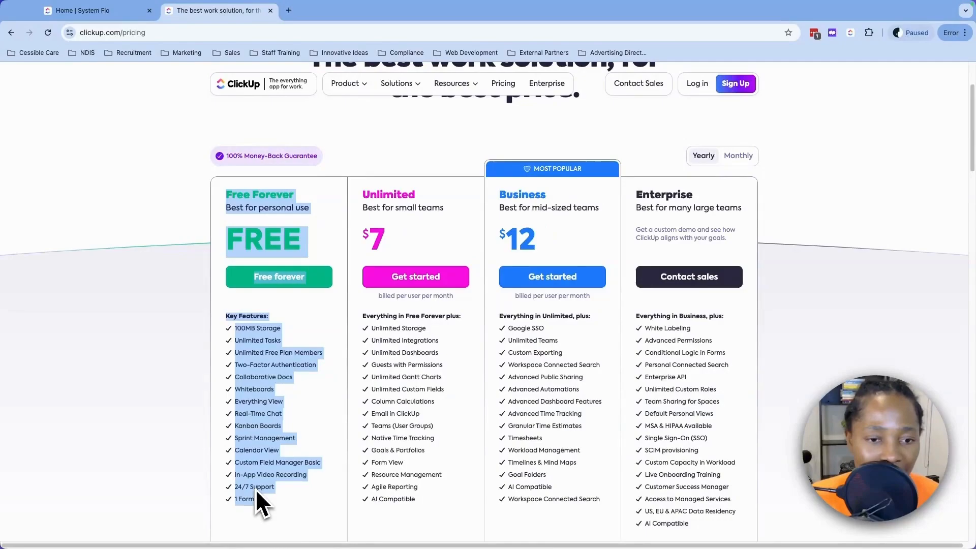
scroll(284, 478, down, 1)
click(270, 458)
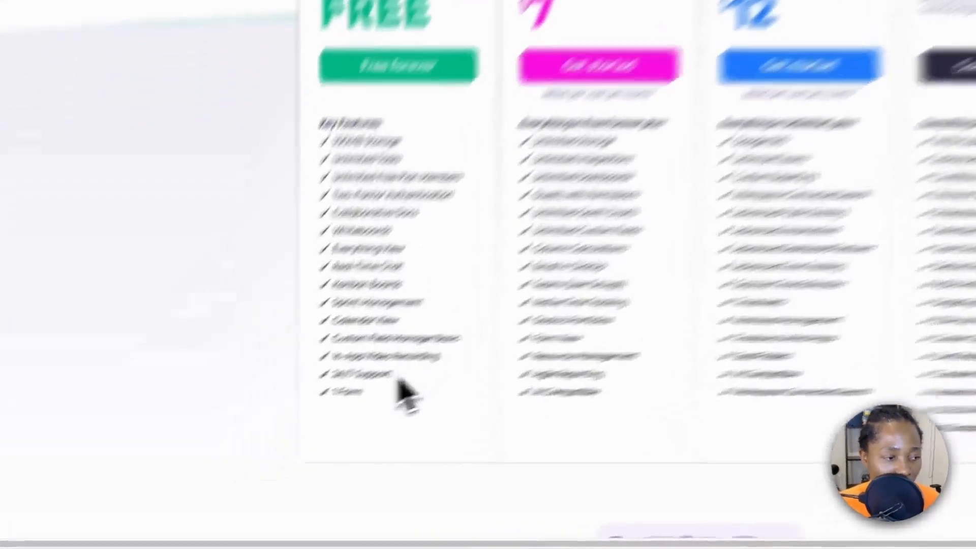
drag(258, 441, 229, 439)
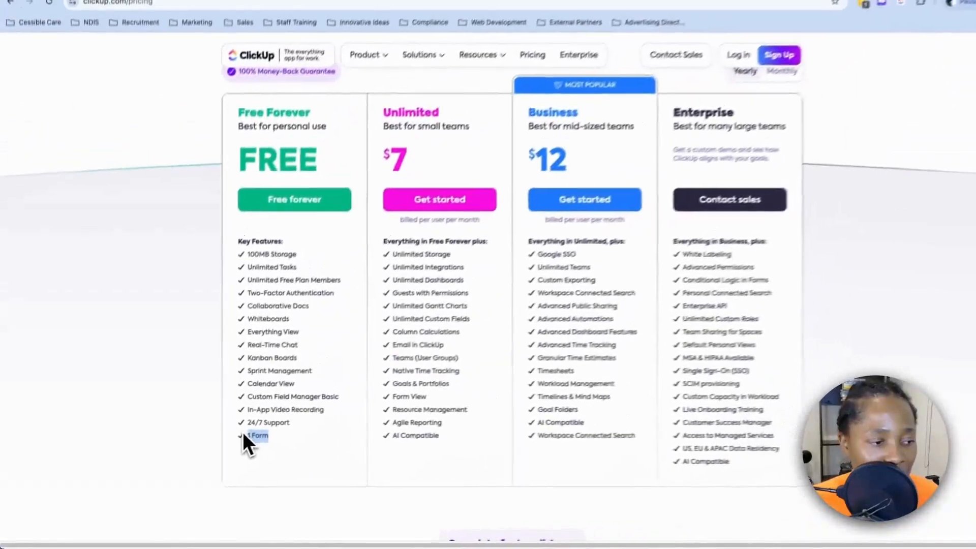
drag(230, 438, 232, 438)
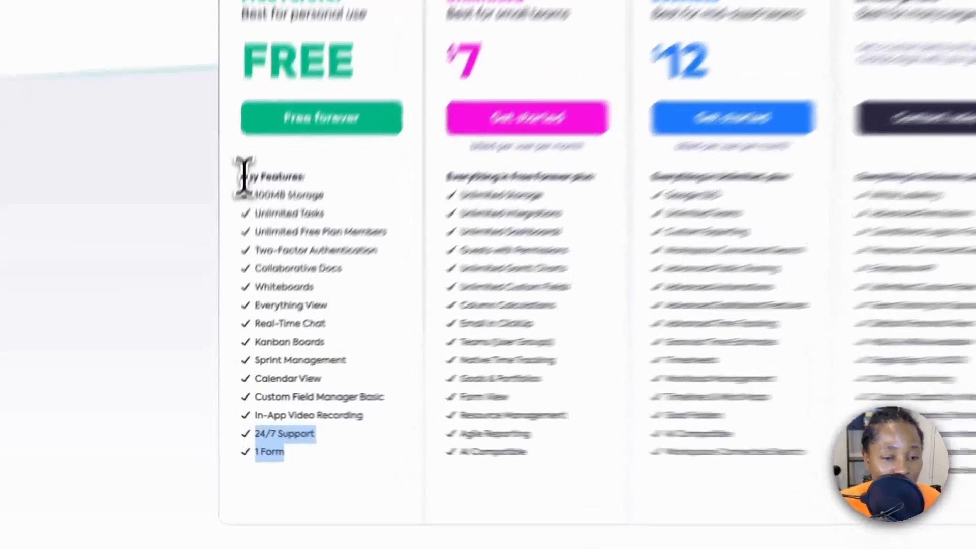
drag(229, 259, 267, 441)
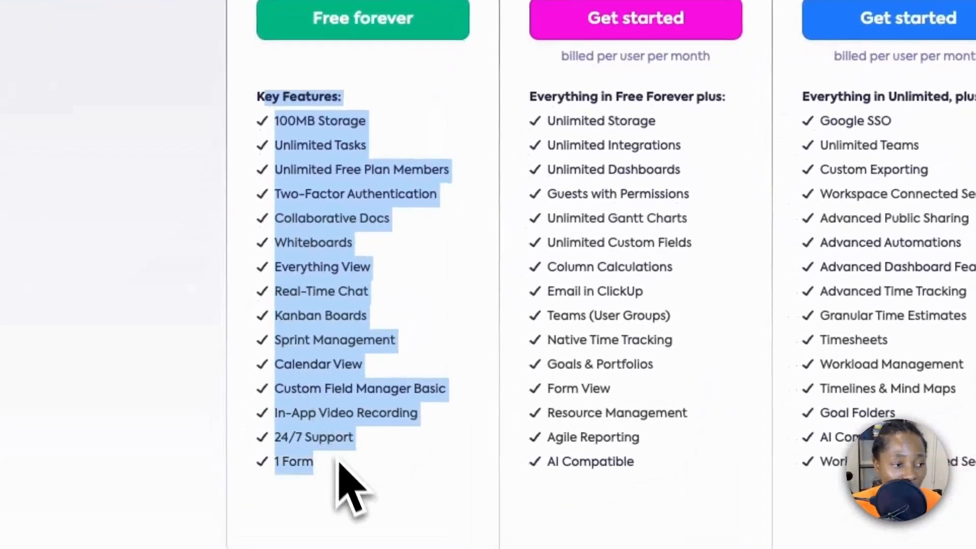
drag(816, 96, 514, 482)
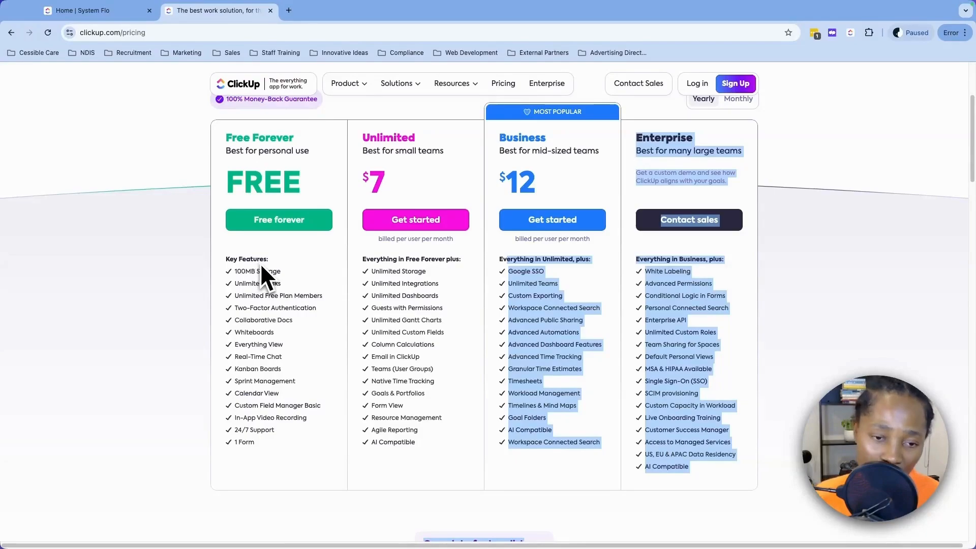
Return to the System Flo workspace and look over the Home page's cards and customization options
mouse_move(157, 36)
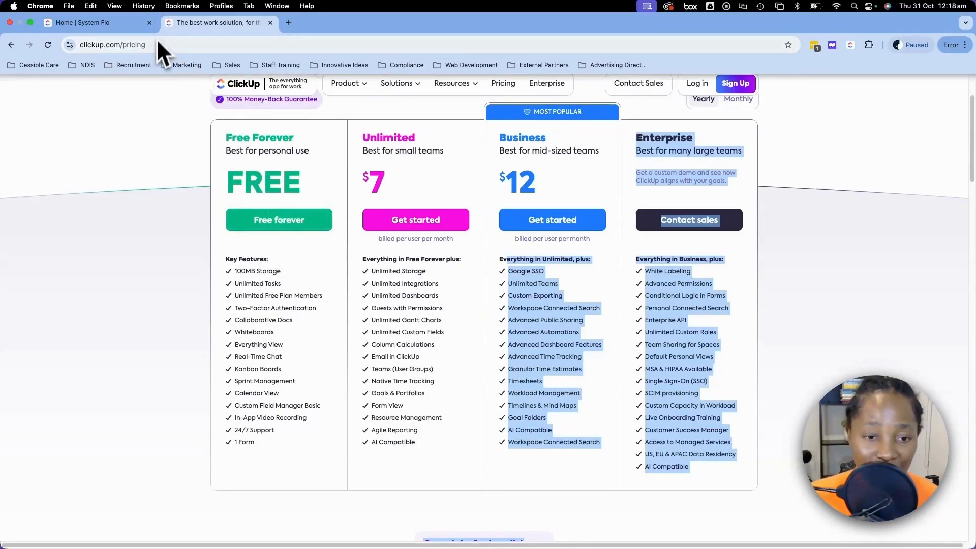
click(81, 23)
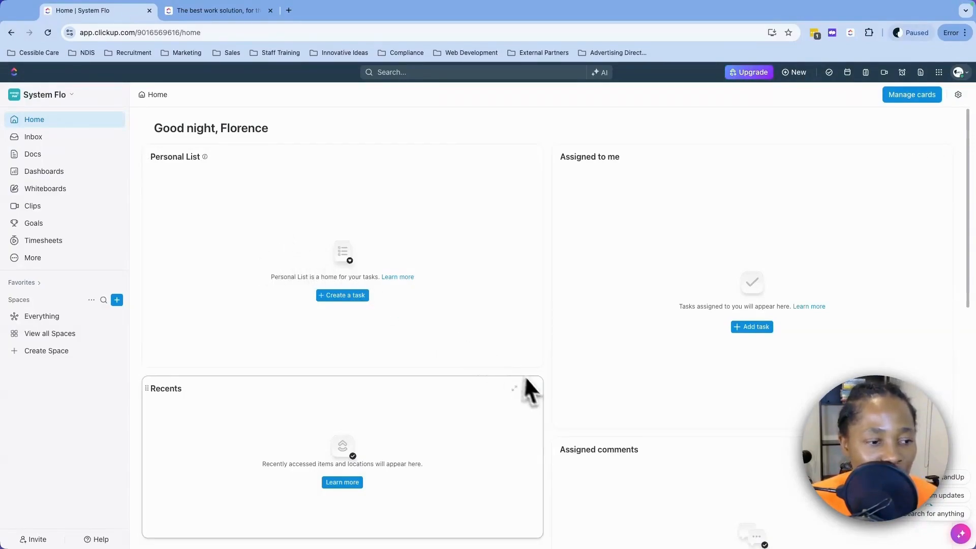
scroll(527, 385, down, 3)
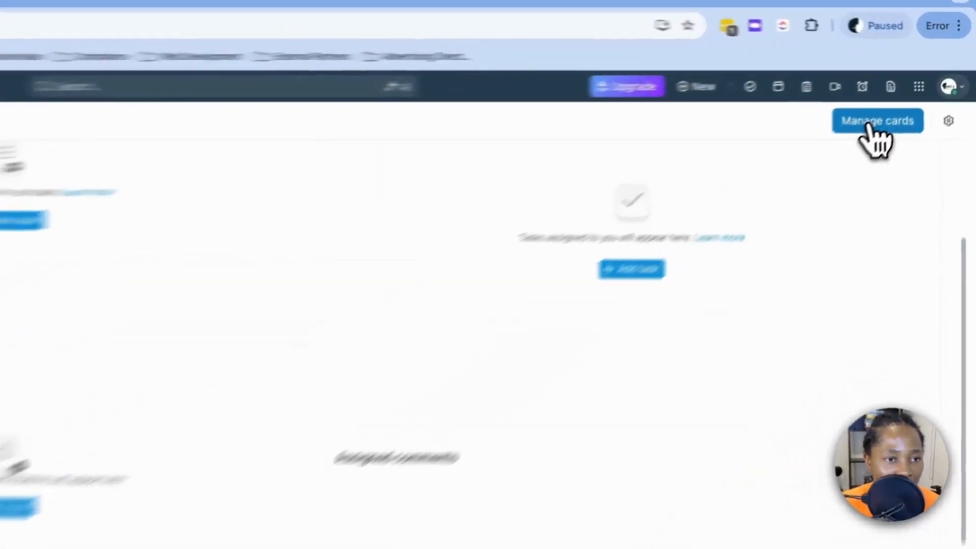
click(911, 96)
click(960, 97)
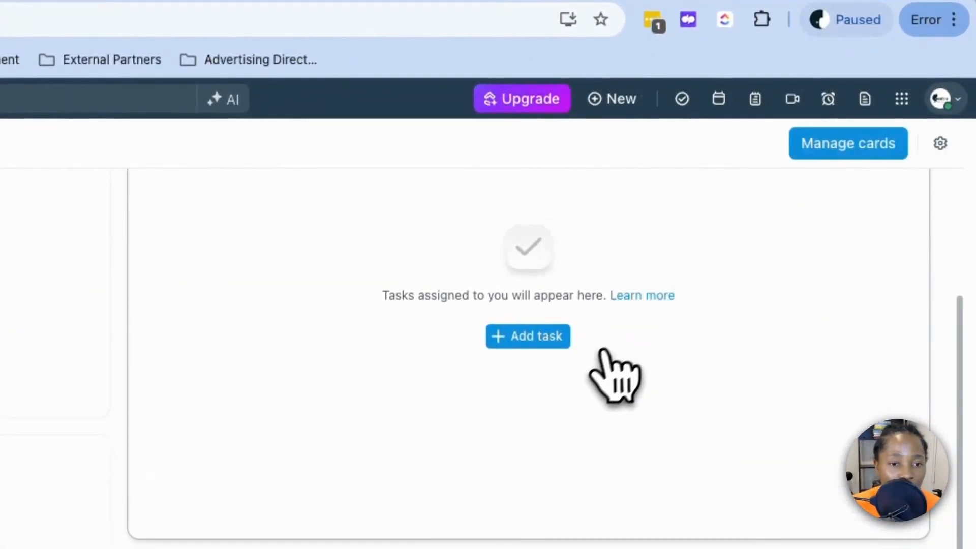
scroll(617, 375, up, 5)
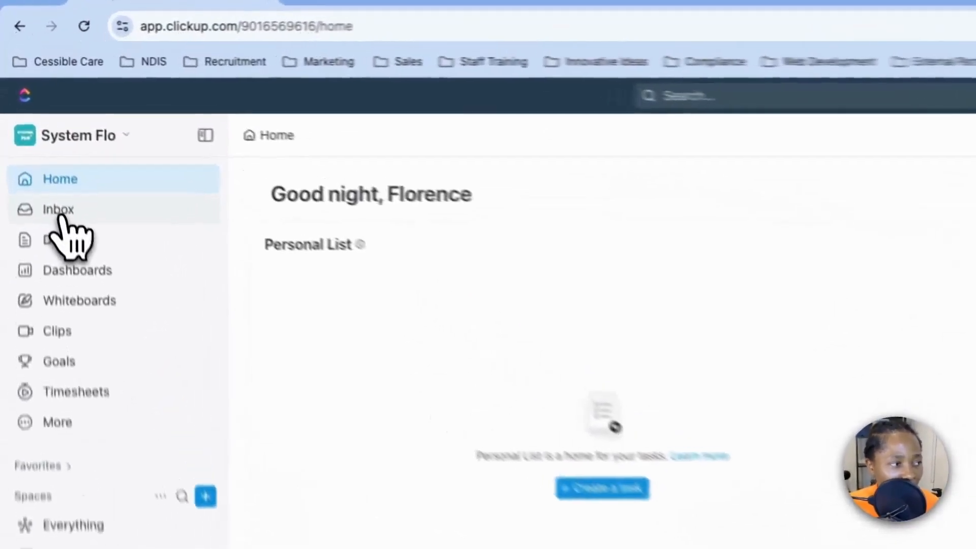
Look through the workspace's Inbox, Docs, Dashboards, Whiteboards, Clips, Goals and Timesheets sections in turn
click(60, 216)
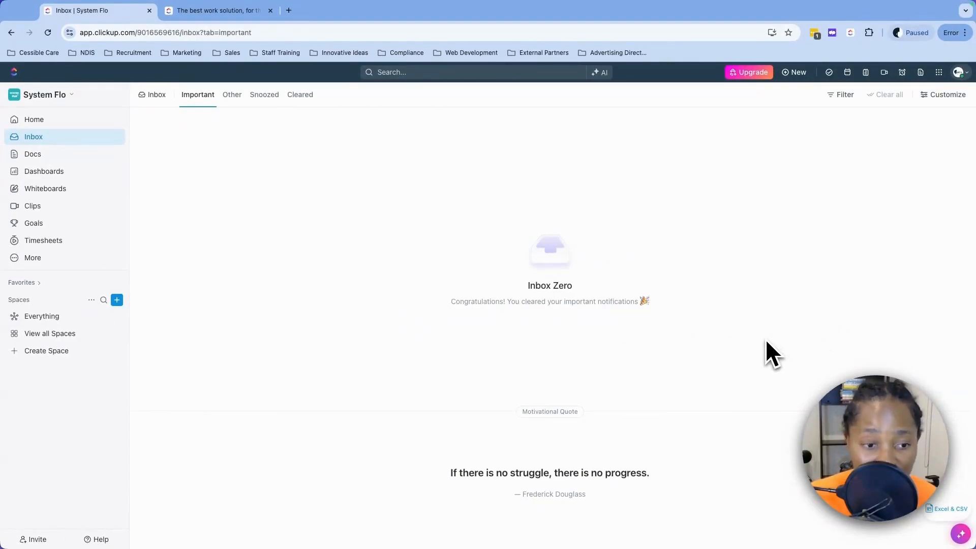
click(45, 154)
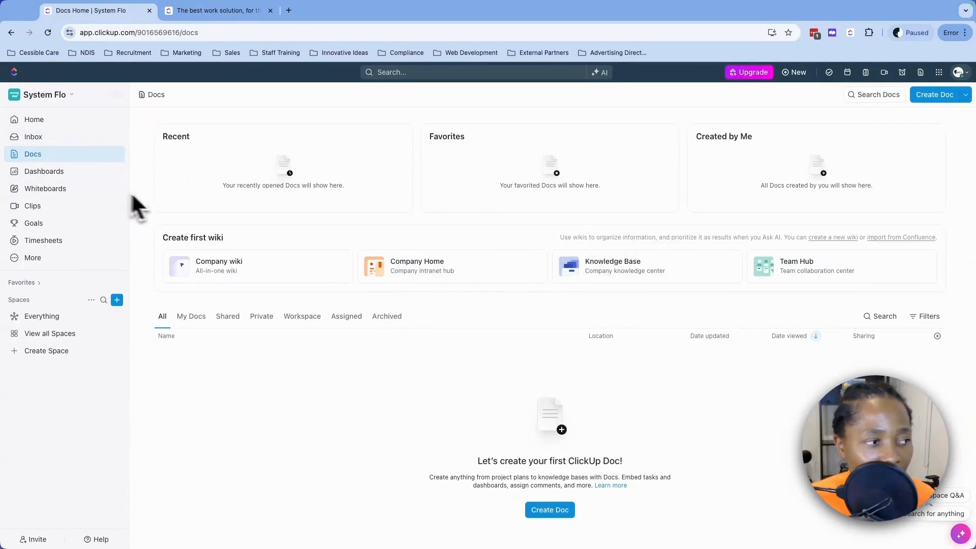
click(46, 172)
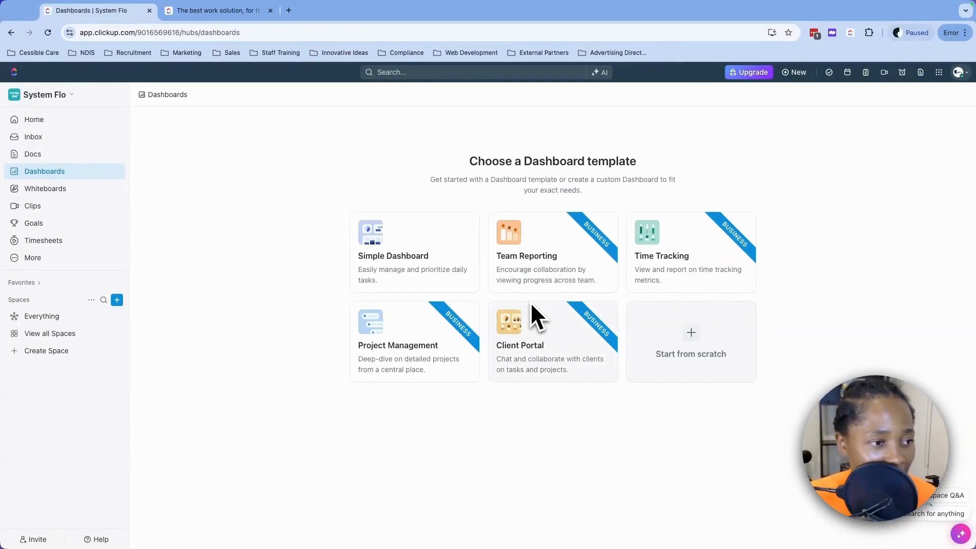
click(89, 189)
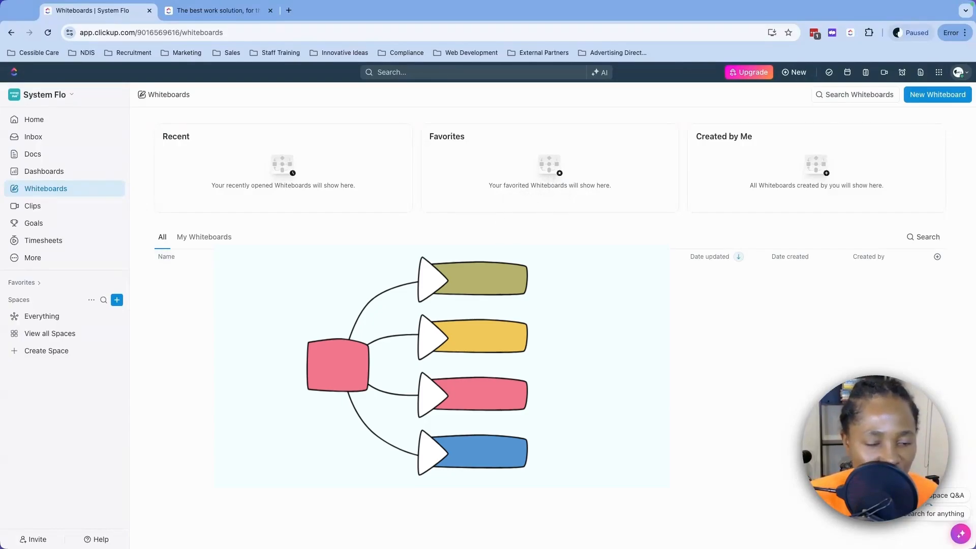
click(42, 205)
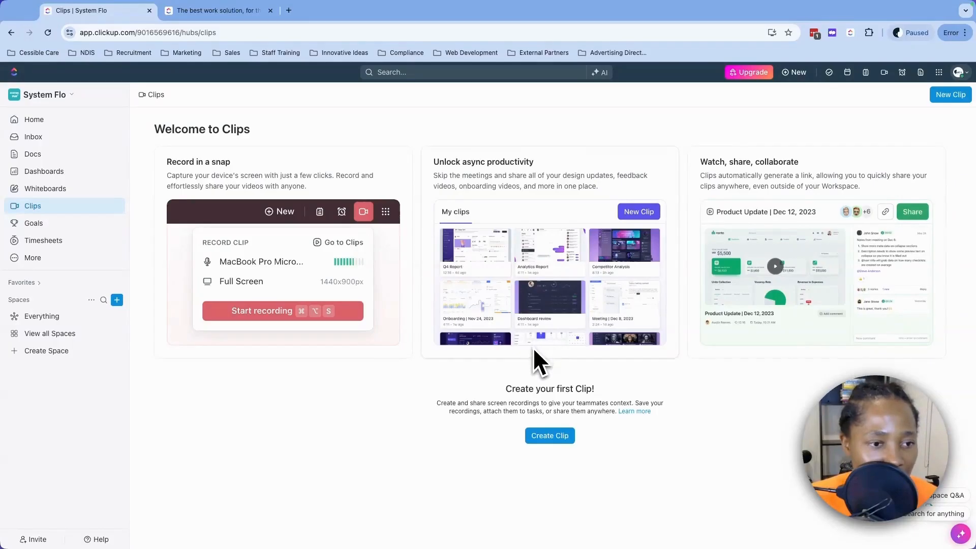
click(51, 224)
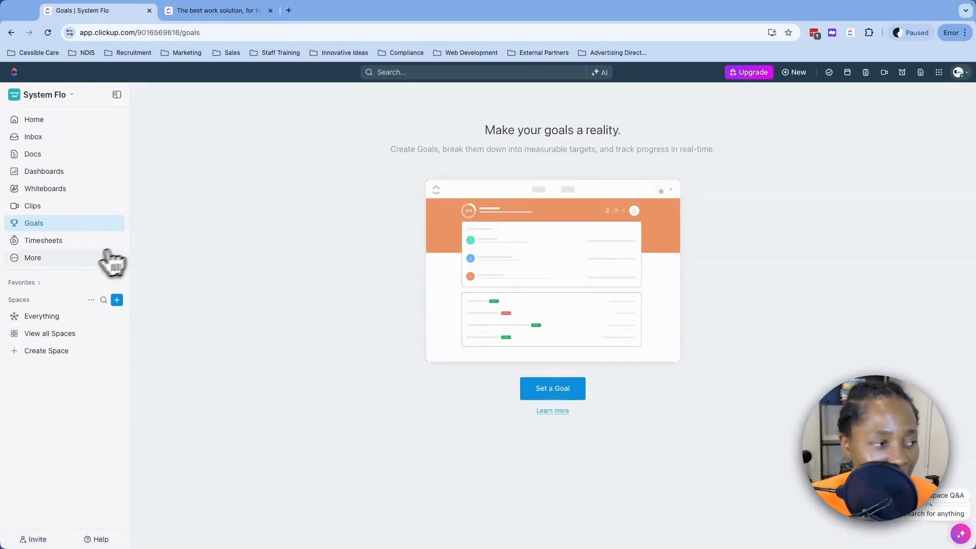
click(38, 246)
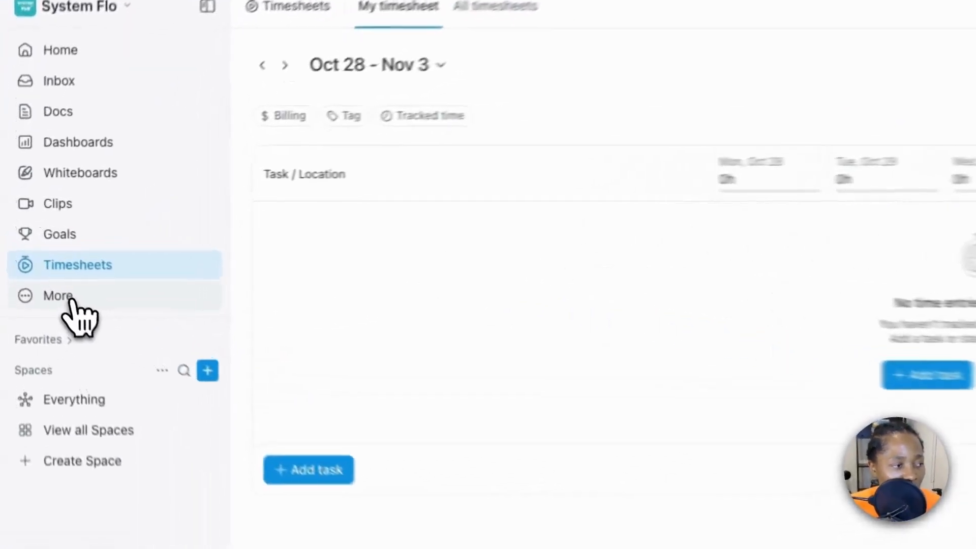
Unpin Whiteboards and Dashboards from the sidebar, and pin Whiteboards back again
click(71, 300)
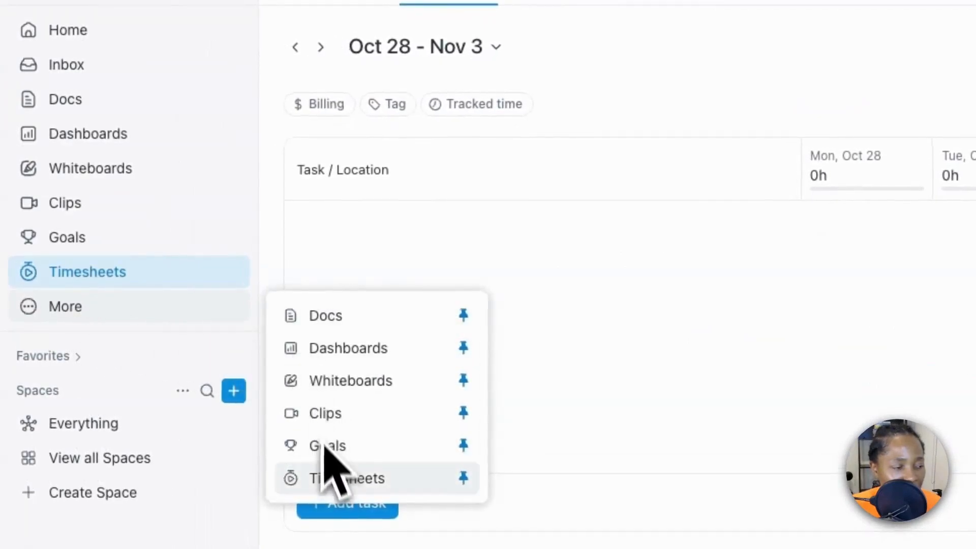
click(461, 382)
click(126, 273)
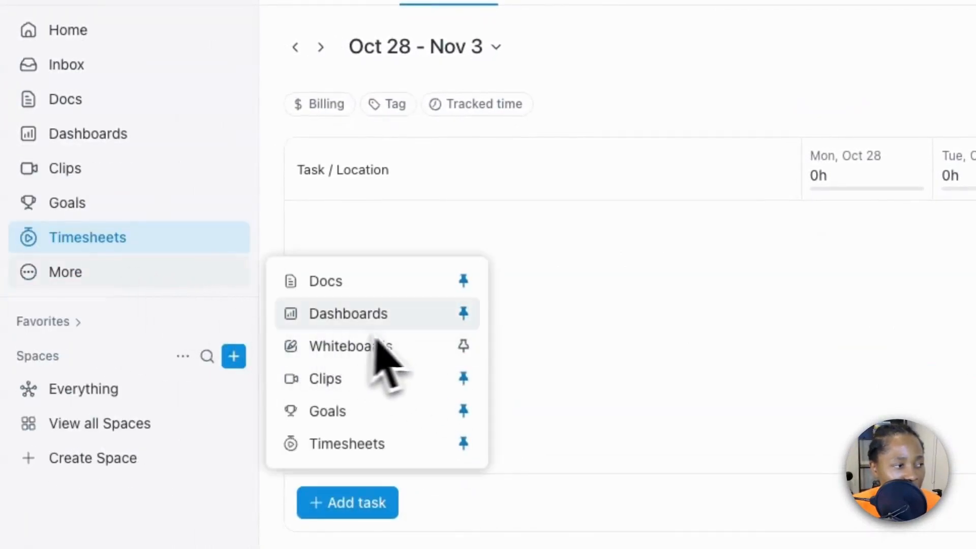
click(463, 313)
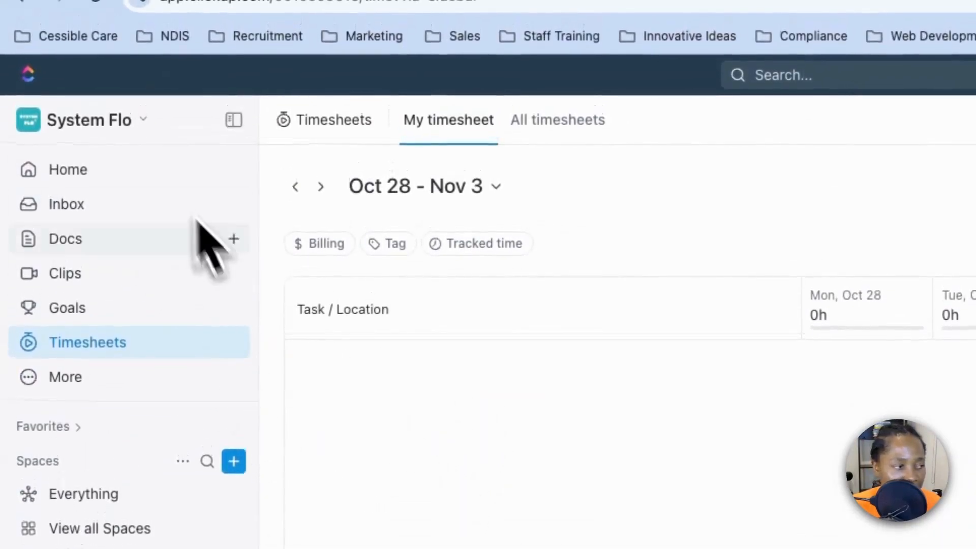
click(104, 377)
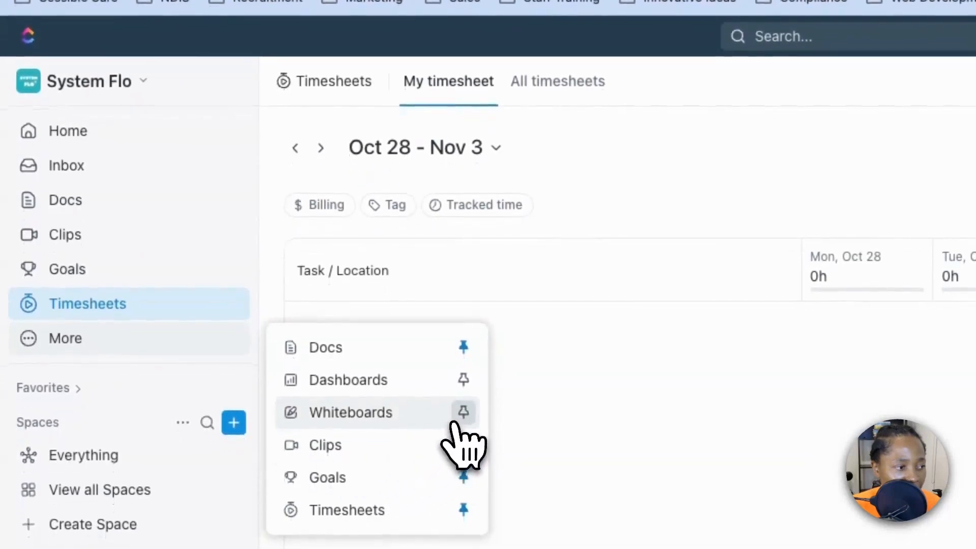
click(462, 451)
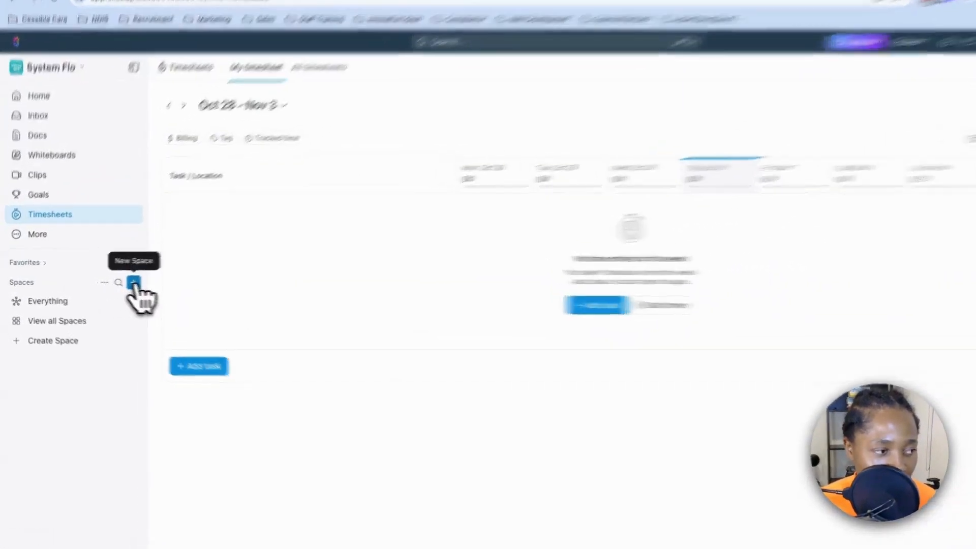
Start a new space named Marketing and give it the megaphone icon
click(134, 283)
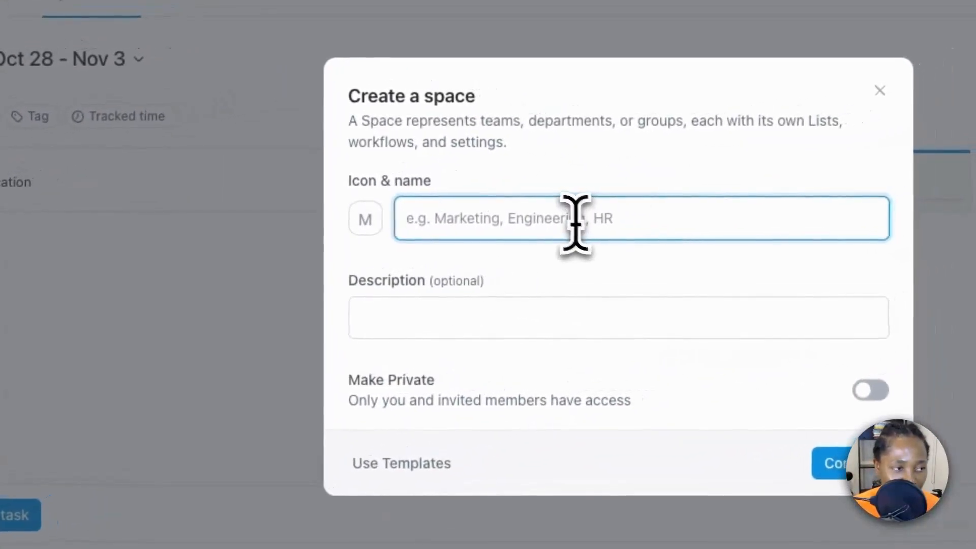
text(Marketing)
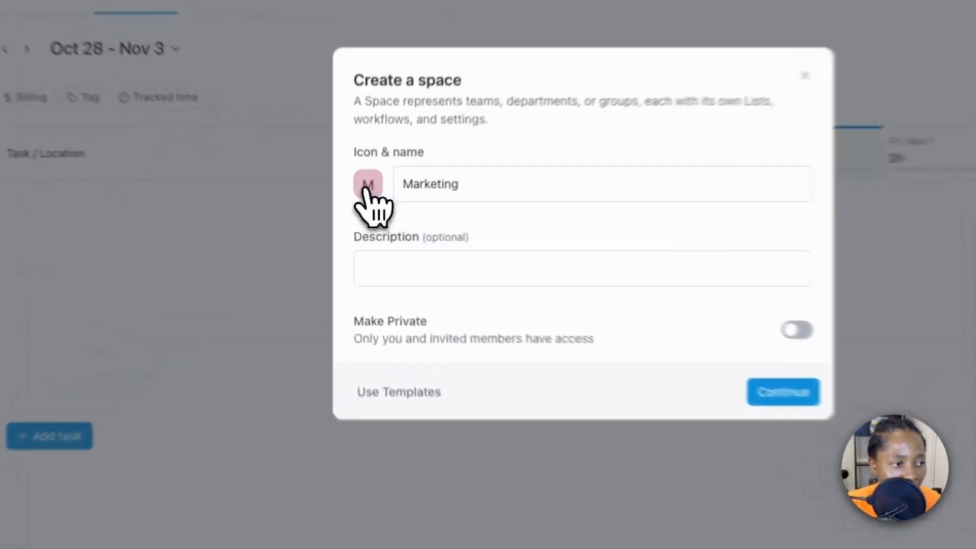
click(371, 210)
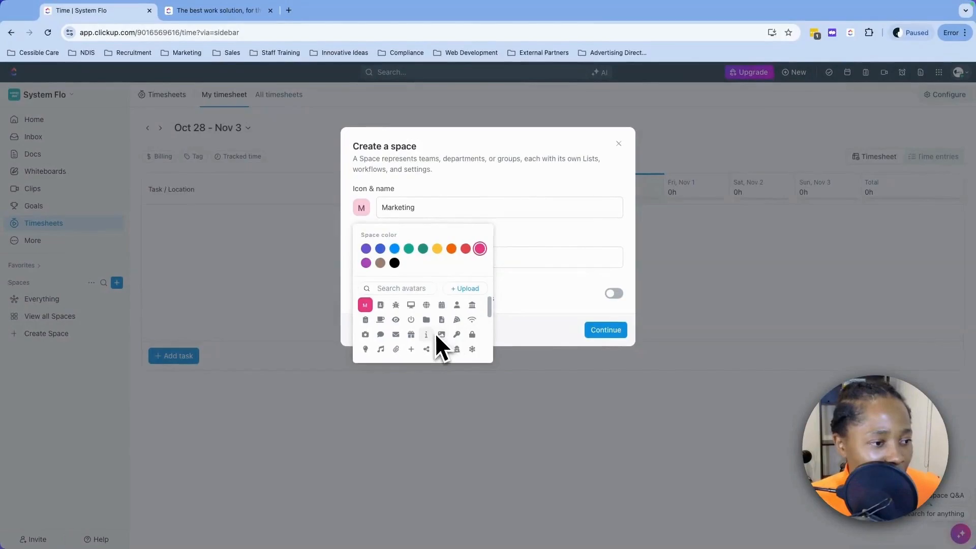
scroll(435, 332, down, 5)
click(541, 351)
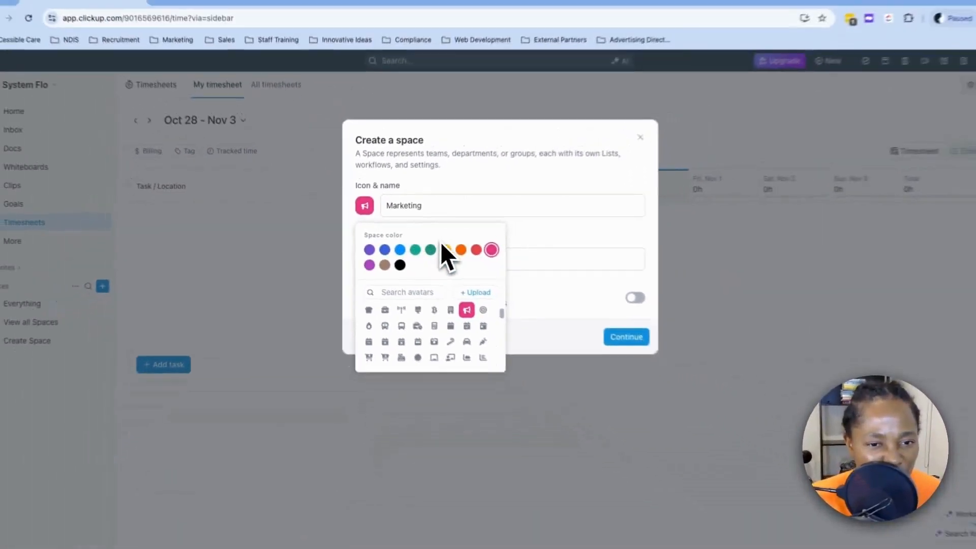
click(525, 241)
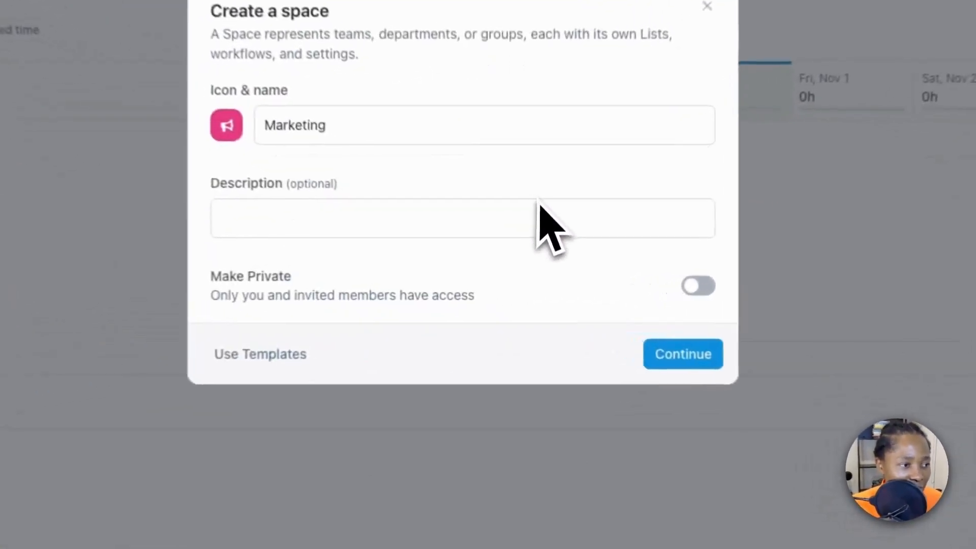
Create the Marketing space with the Starter workflow, leaving its description blank and the space non-private
click(399, 257)
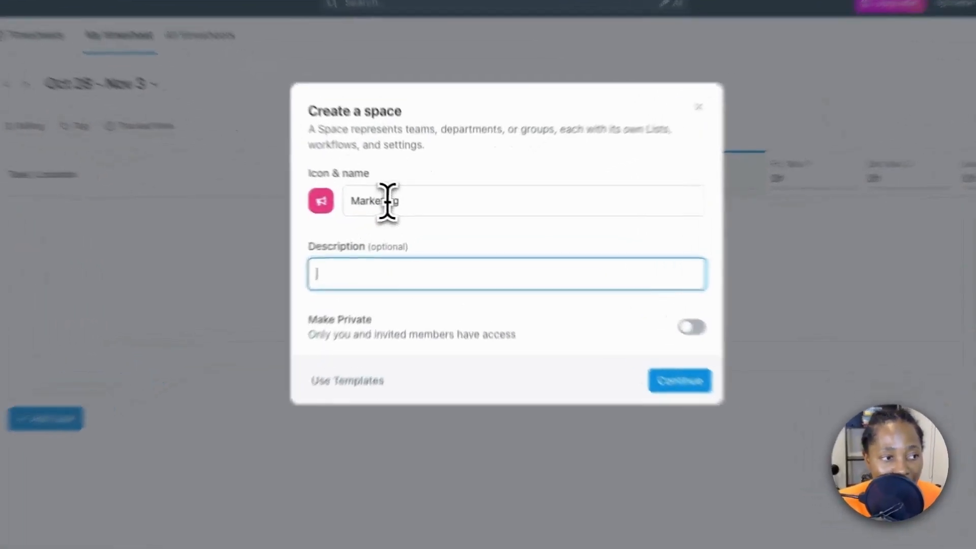
click(409, 207)
click(328, 288)
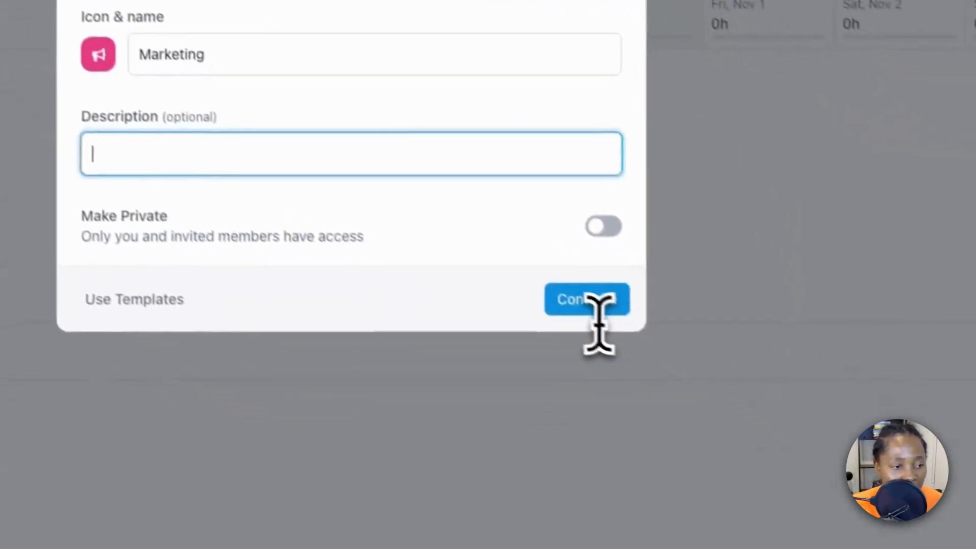
click(764, 438)
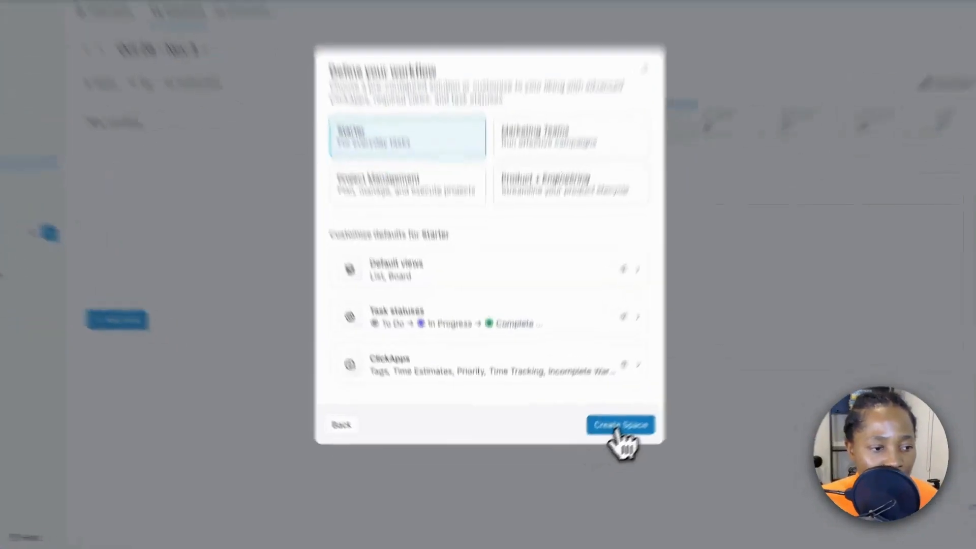
click(599, 445)
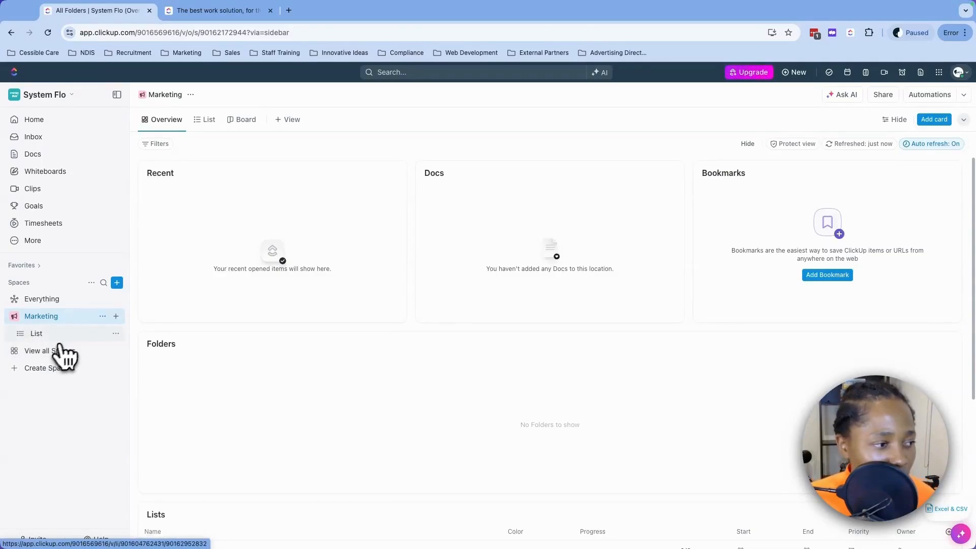
Create a non-private Sales space with a yellow line-chart icon, no description and the Starter workflow
click(117, 316)
key(Escape)
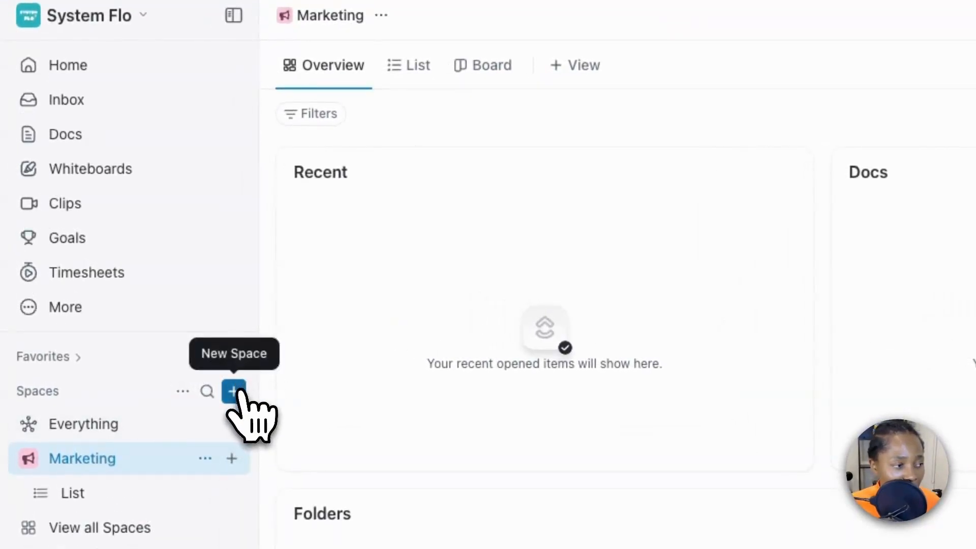
click(233, 391)
text(Sales)
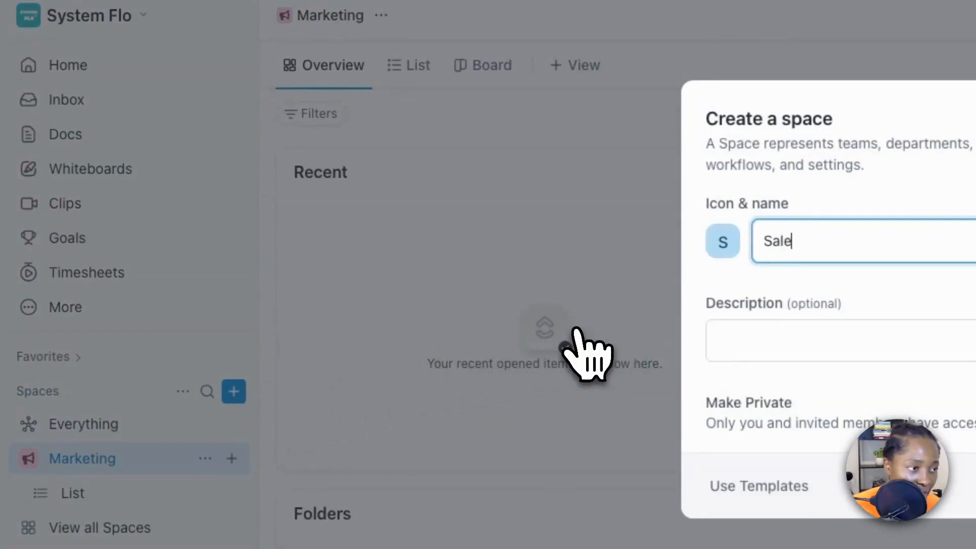
click(723, 242)
click(366, 342)
click(437, 248)
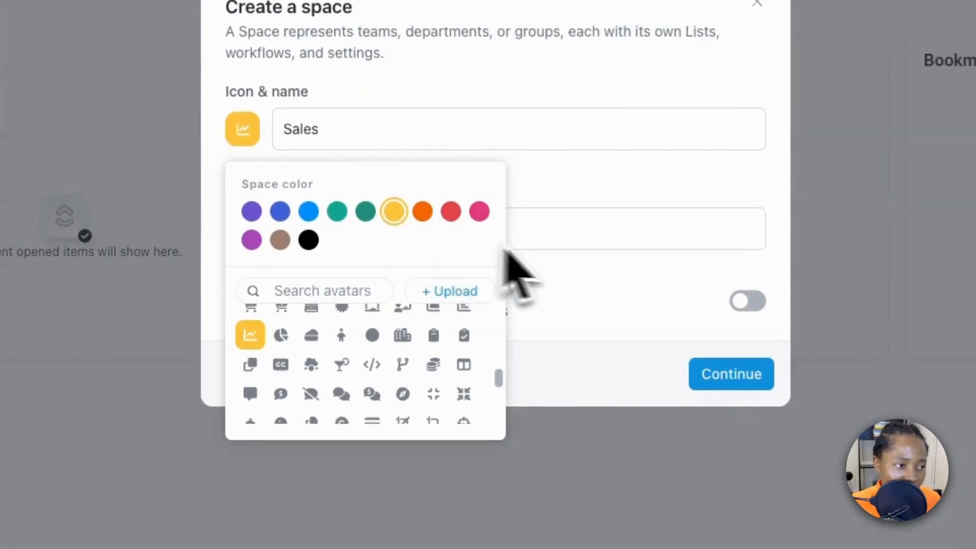
click(603, 204)
click(730, 375)
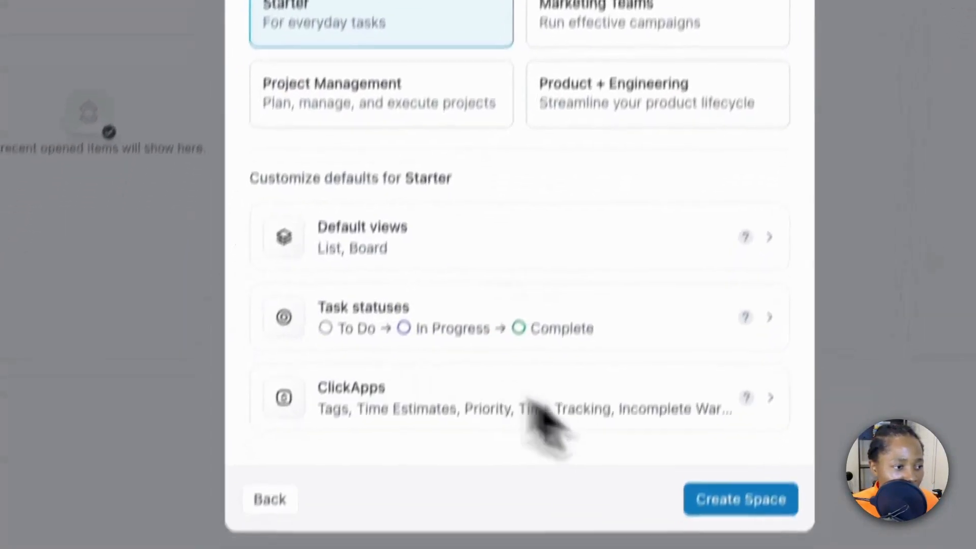
click(752, 504)
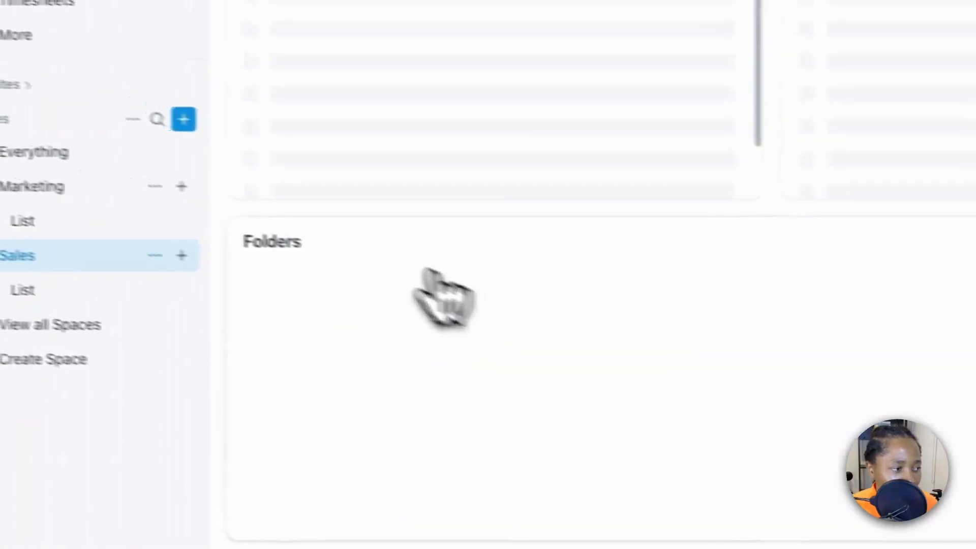
Create a non-private Recruitment space with a green people-group icon, no description and the Starter workflow
click(184, 119)
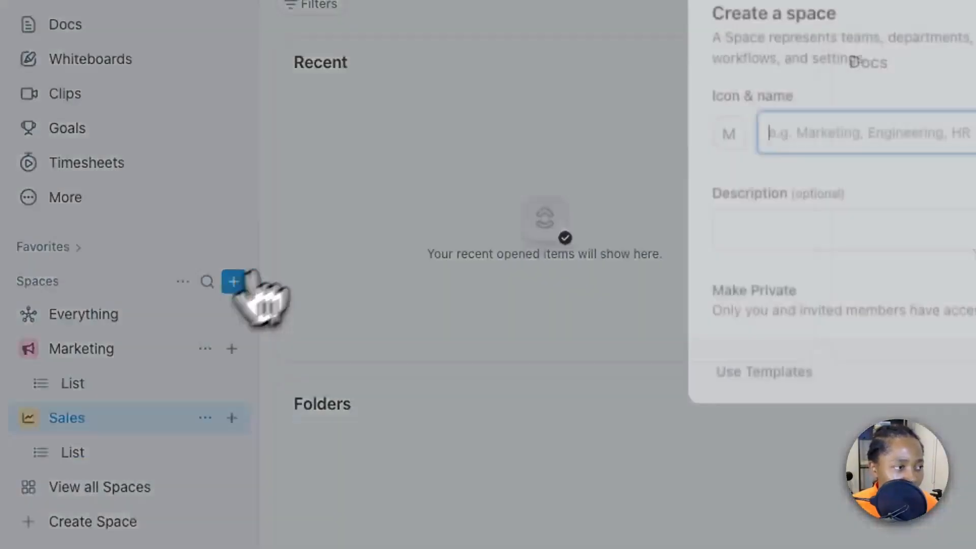
text(Recruitment)
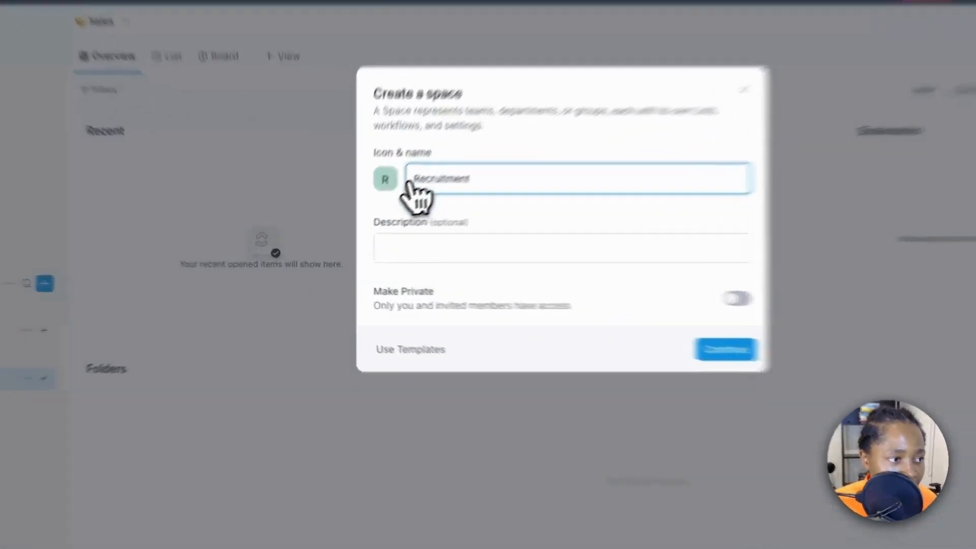
click(361, 208)
scroll(408, 303, down, 5)
scroll(562, 391, down, 3)
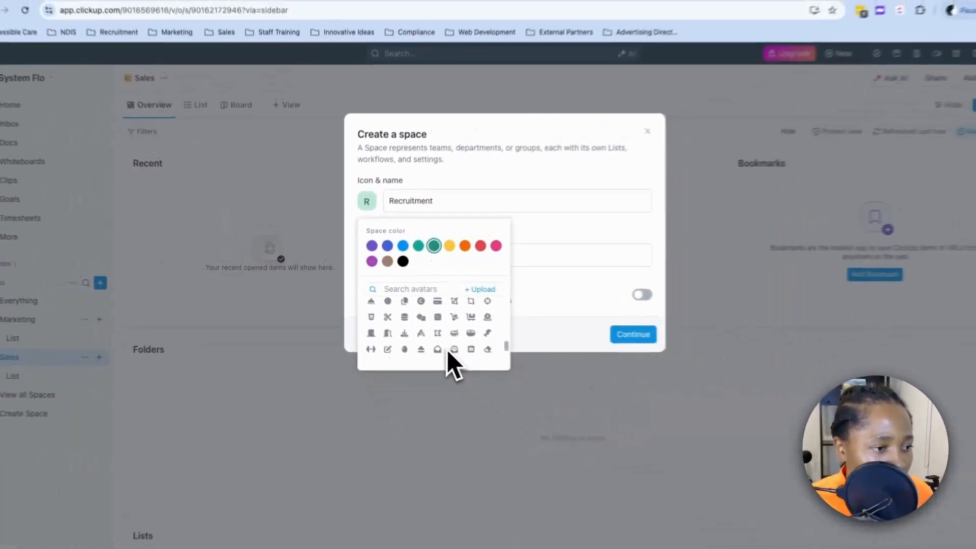
scroll(434, 343, down, 5)
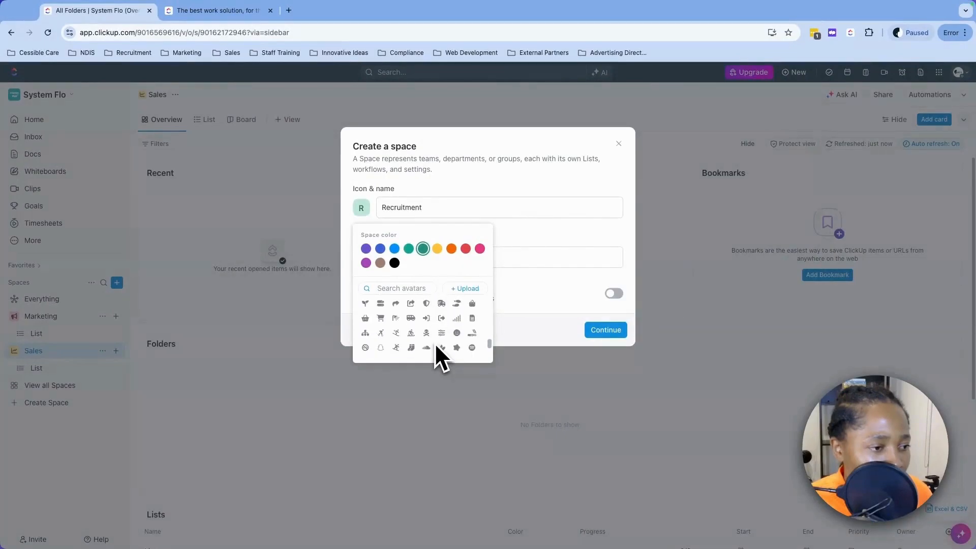
click(365, 320)
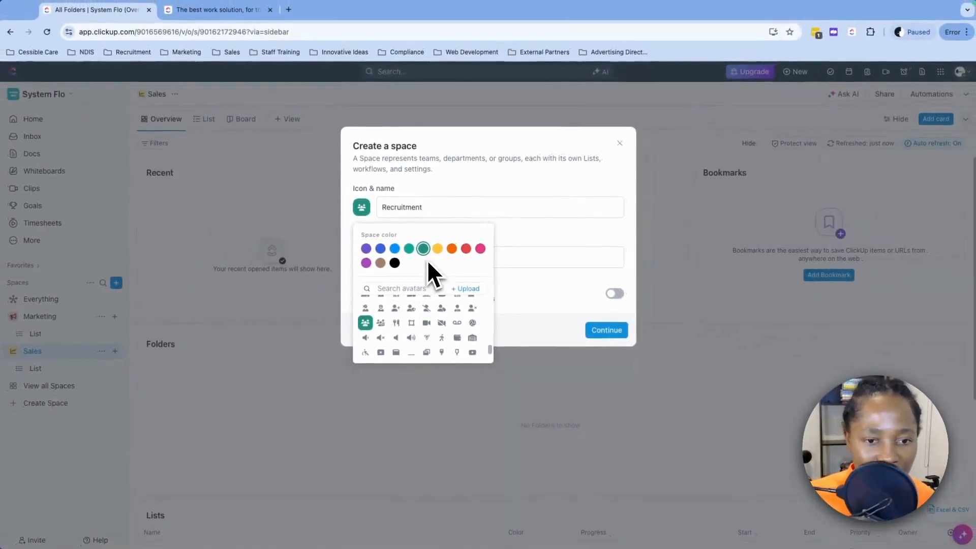
click(583, 328)
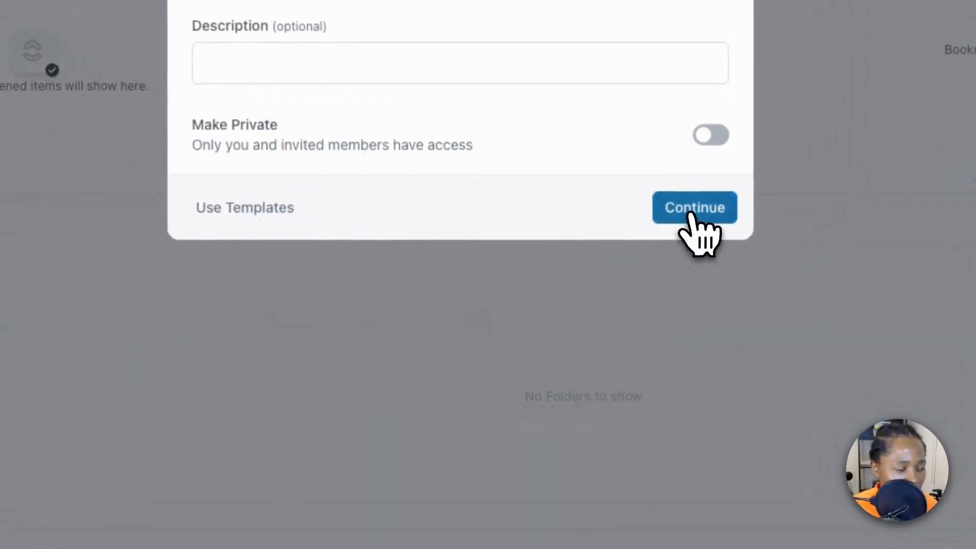
click(691, 208)
click(680, 439)
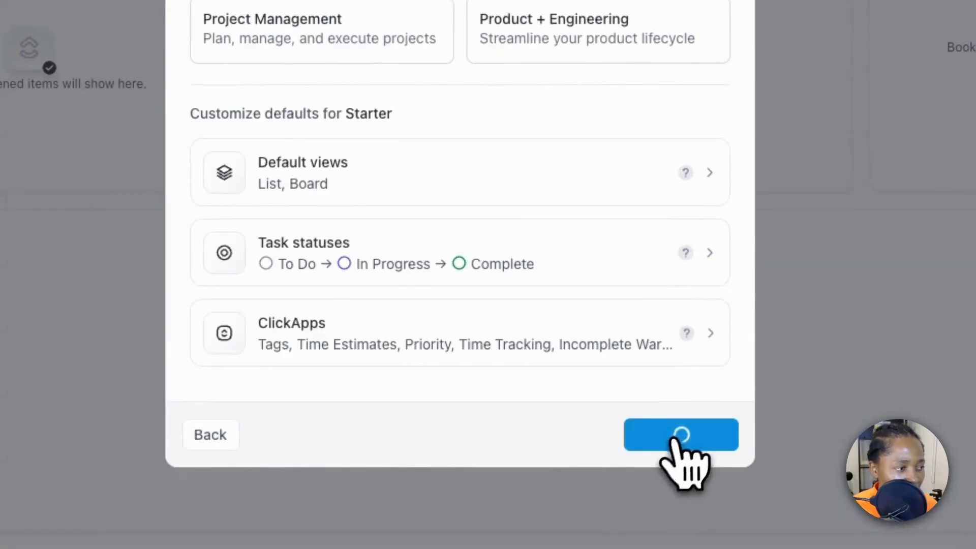
Collapse the Sales, Marketing and Recruitment spaces in the sidebar
click(16, 227)
click(16, 158)
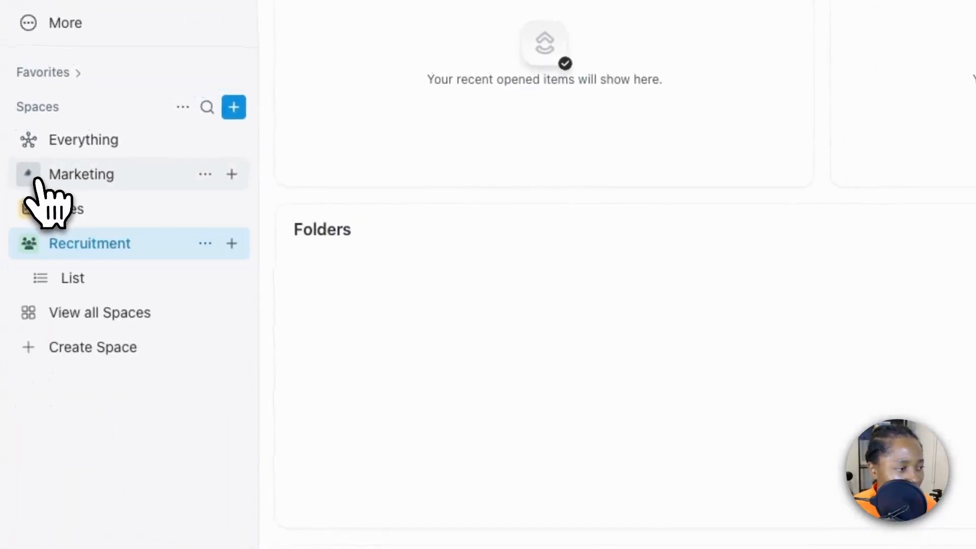
click(29, 243)
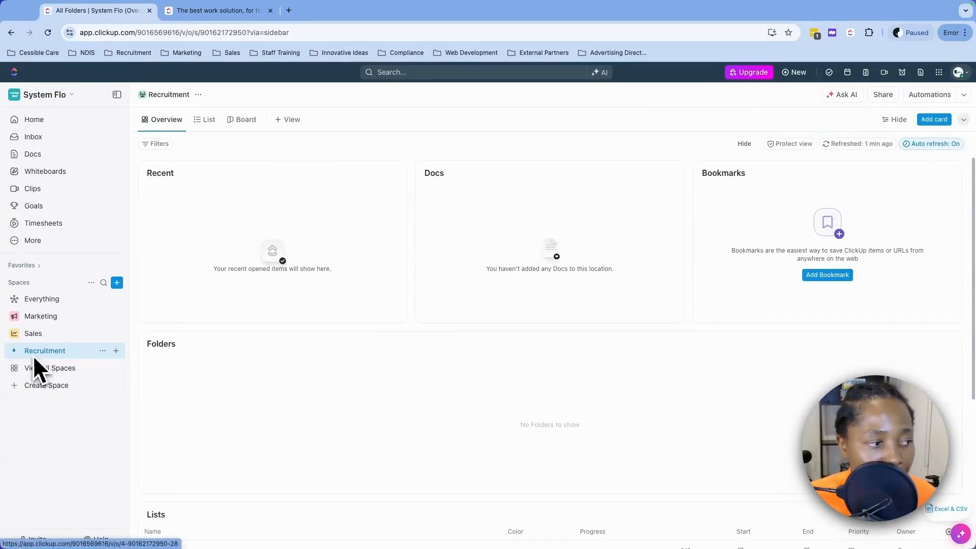
Create a non-private folder named Position Hiring in the Recruitment space, using the space's statuses
click(17, 352)
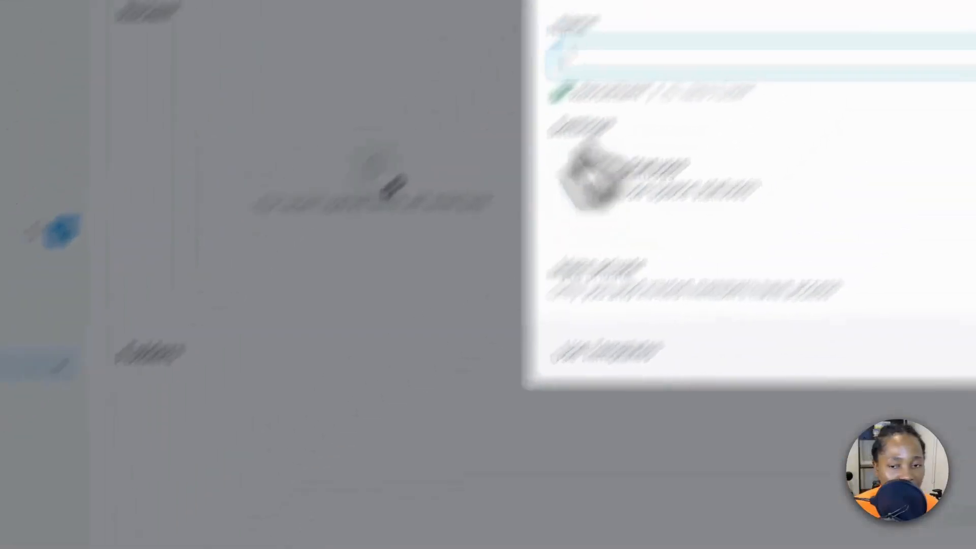
text(Posi)
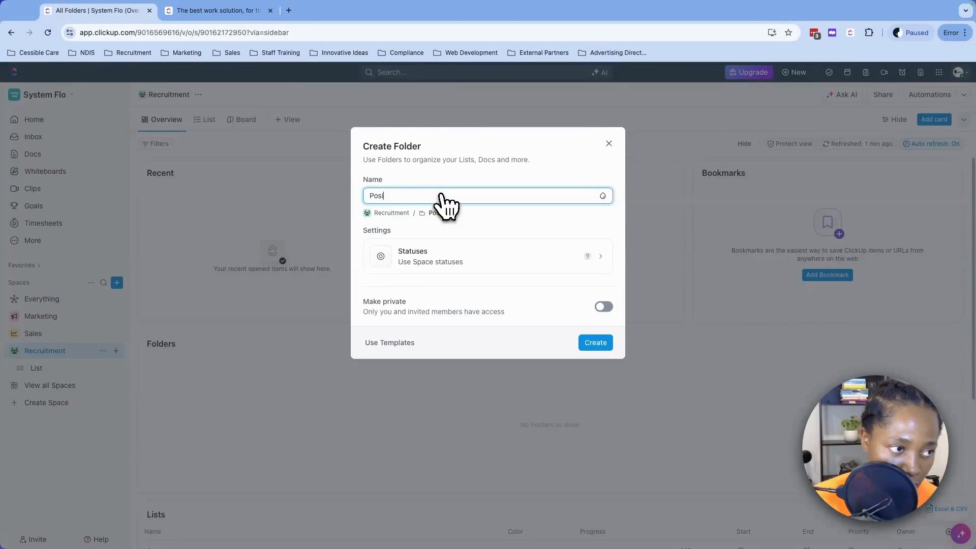
text(tion Hiring)
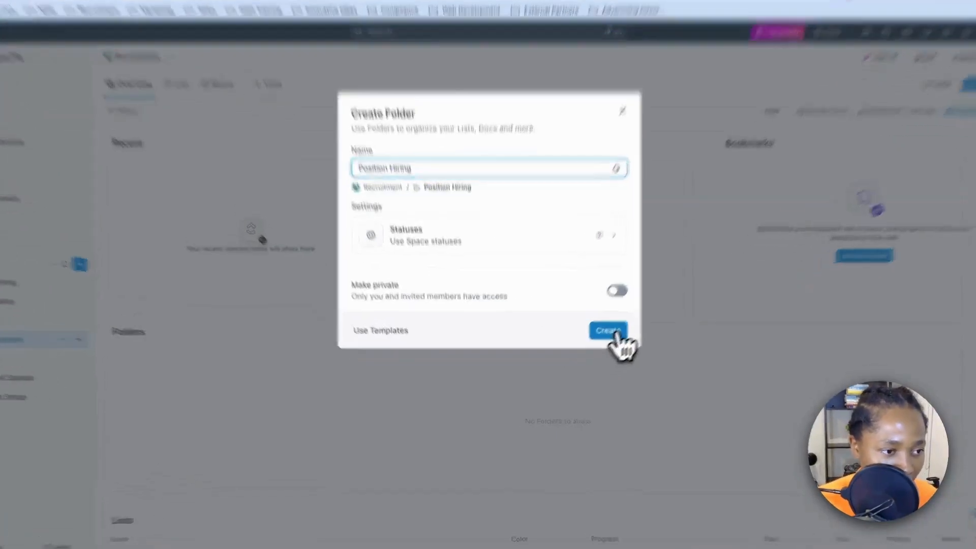
click(615, 334)
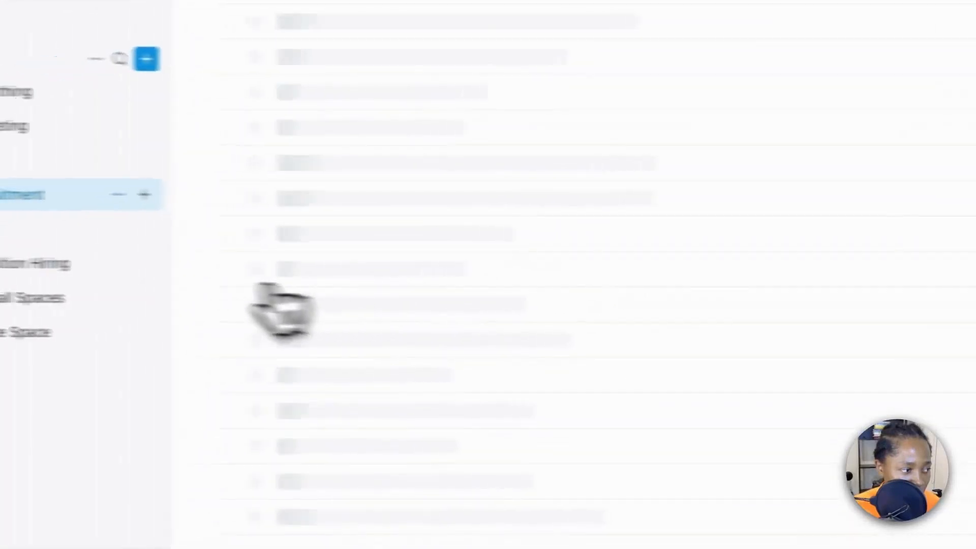
Add a second folder named Active Employees to the Recruitment space, using the space's statuses
click(136, 325)
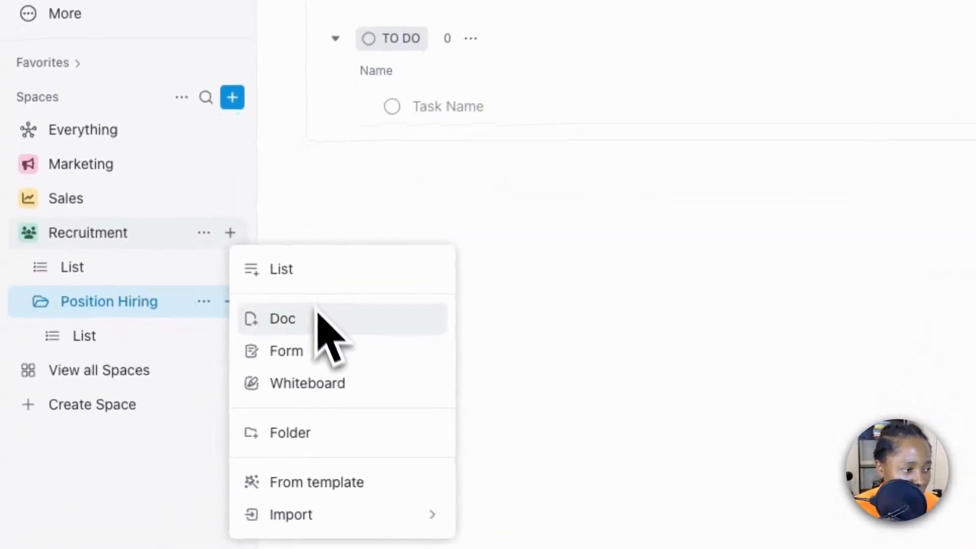
click(327, 431)
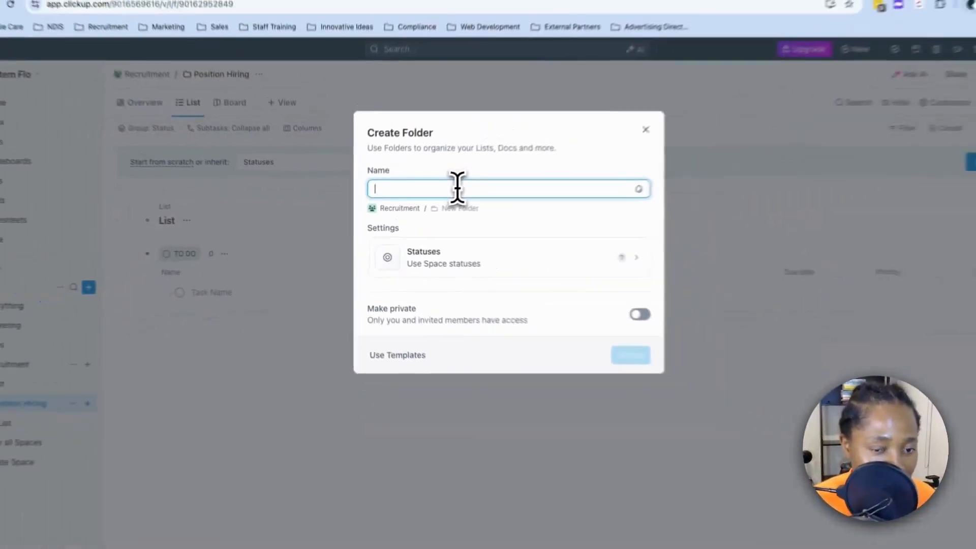
text(Avti)
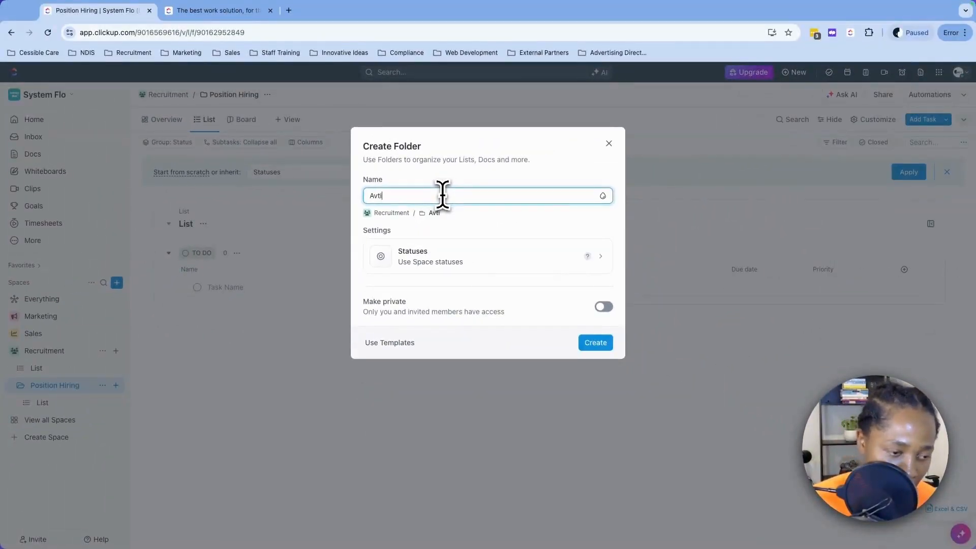
text(ve Employees)
click(595, 342)
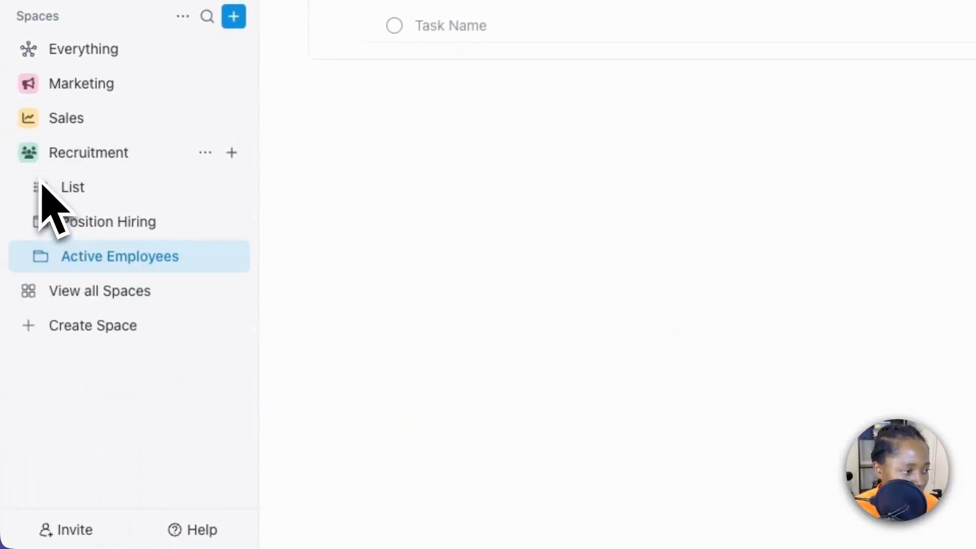
Look over the Recruitment space and the contents of its Position Hiring folder
click(29, 152)
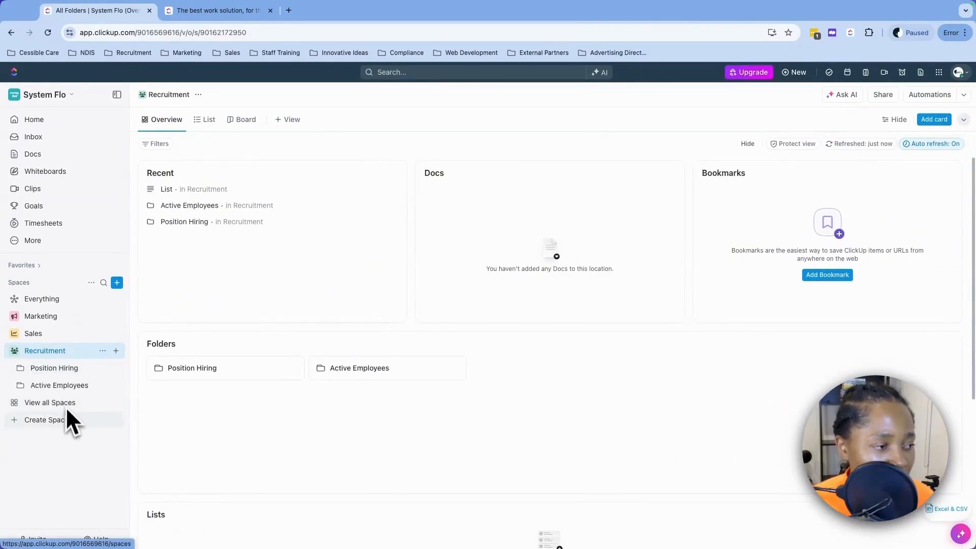
click(42, 366)
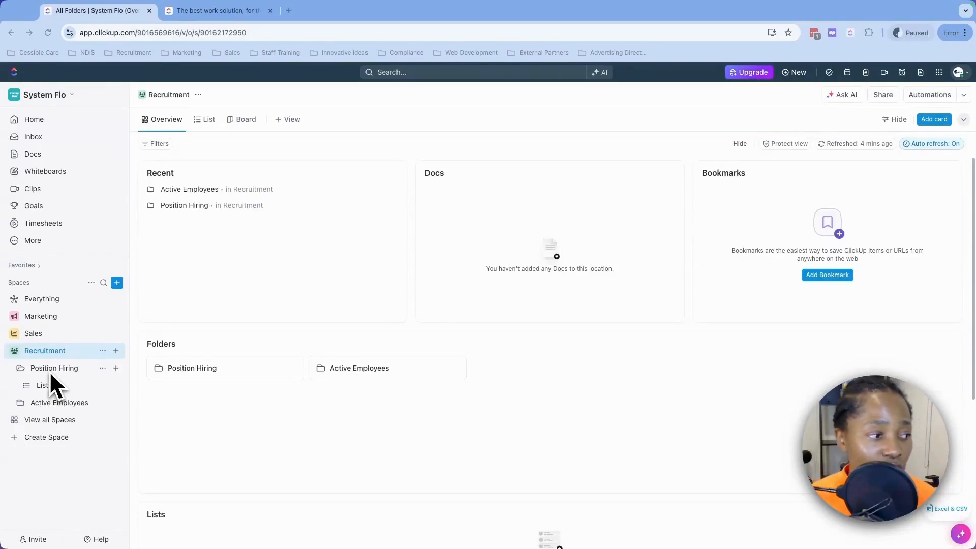
click(20, 369)
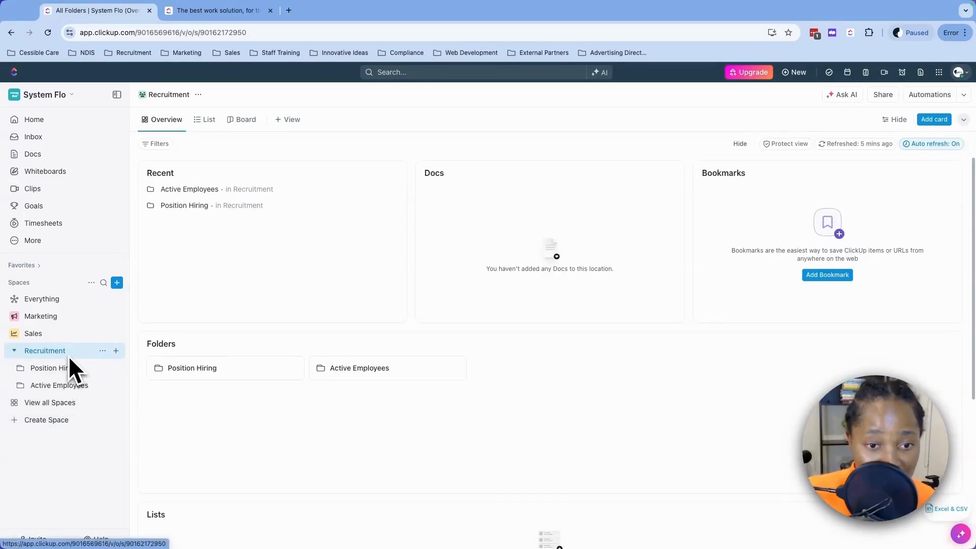
Add a third folder named Training to the Recruitment space, using the space's statuses
click(116, 351)
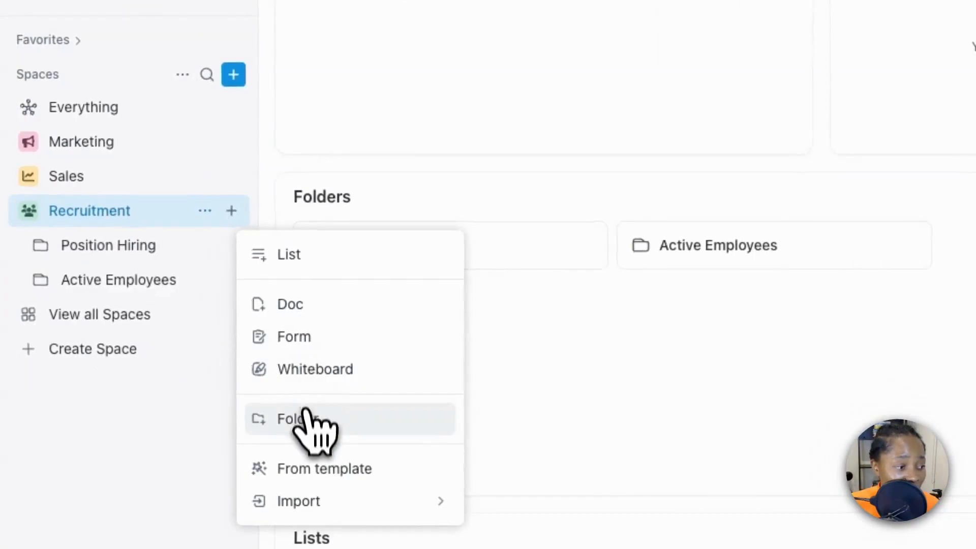
click(267, 425)
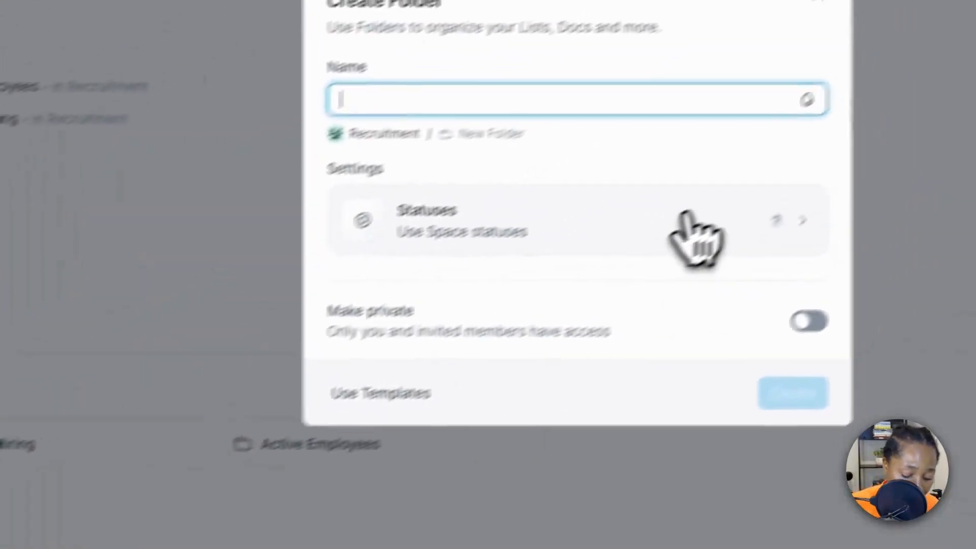
text(Training)
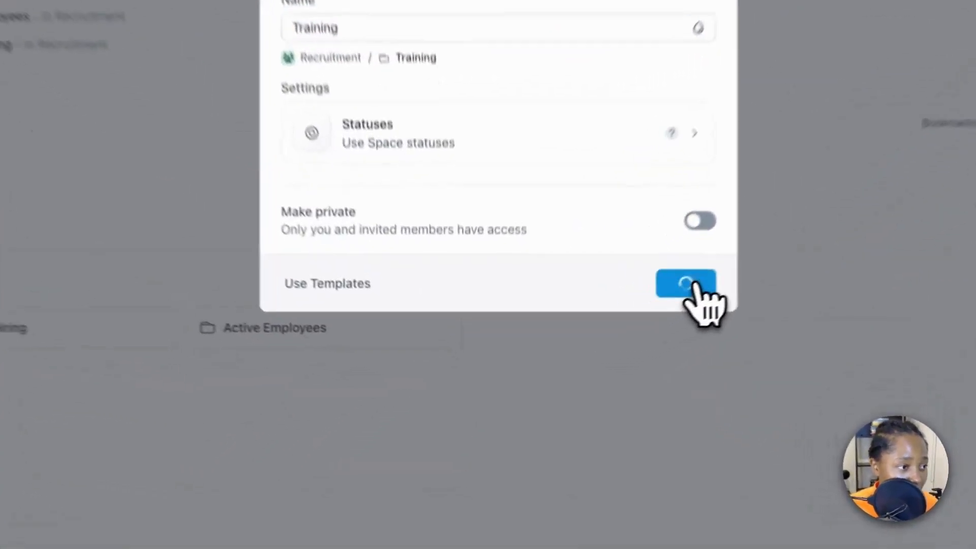
click(596, 343)
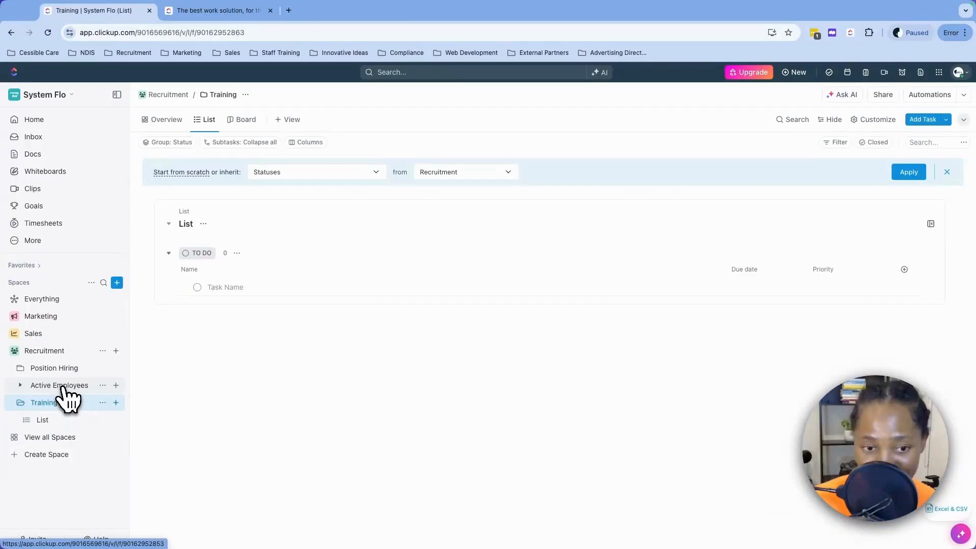
Open the default list in the Position Hiring folder and rename it Registered Nurse
click(54, 368)
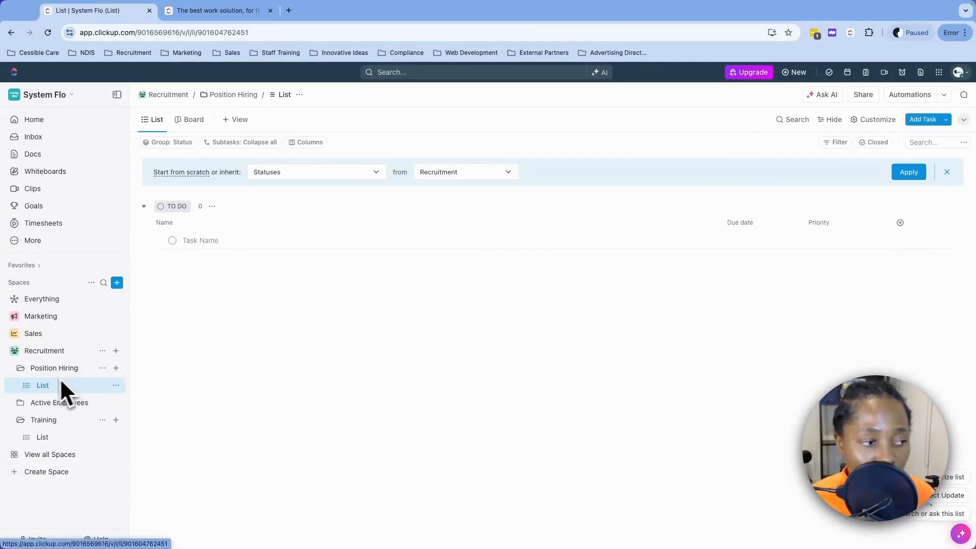
click(116, 386)
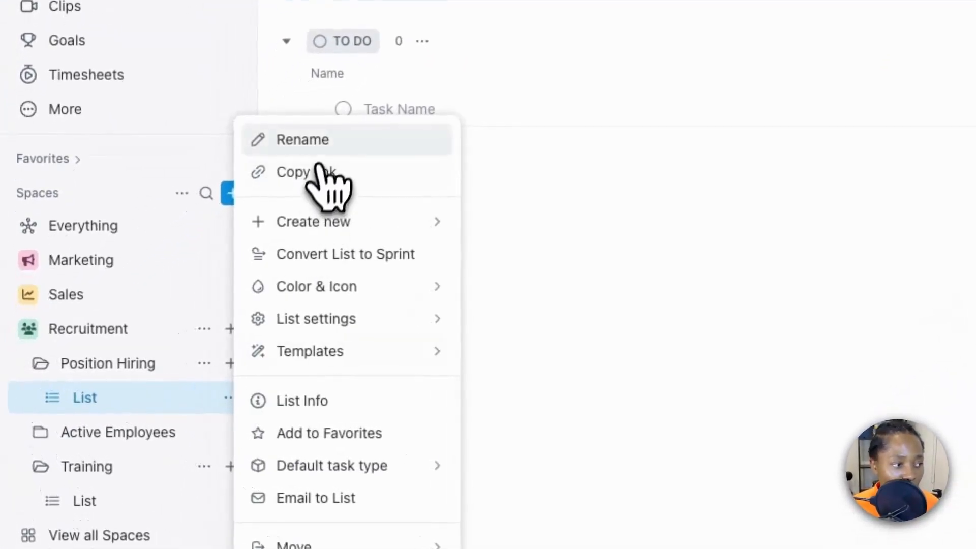
click(160, 257)
key(BackSpace)
key(BackSpace)
key(BackSpace)
key(BackSpace)
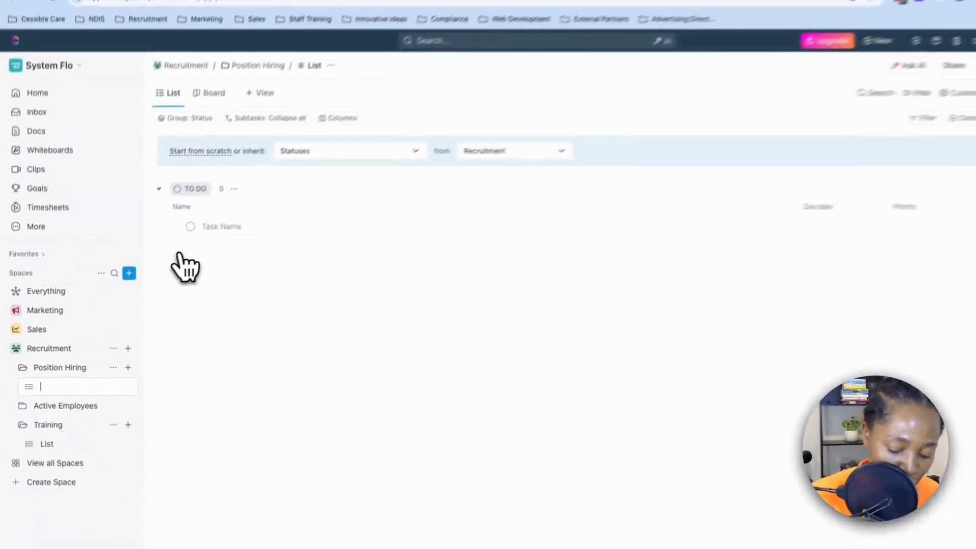
text(Registered)
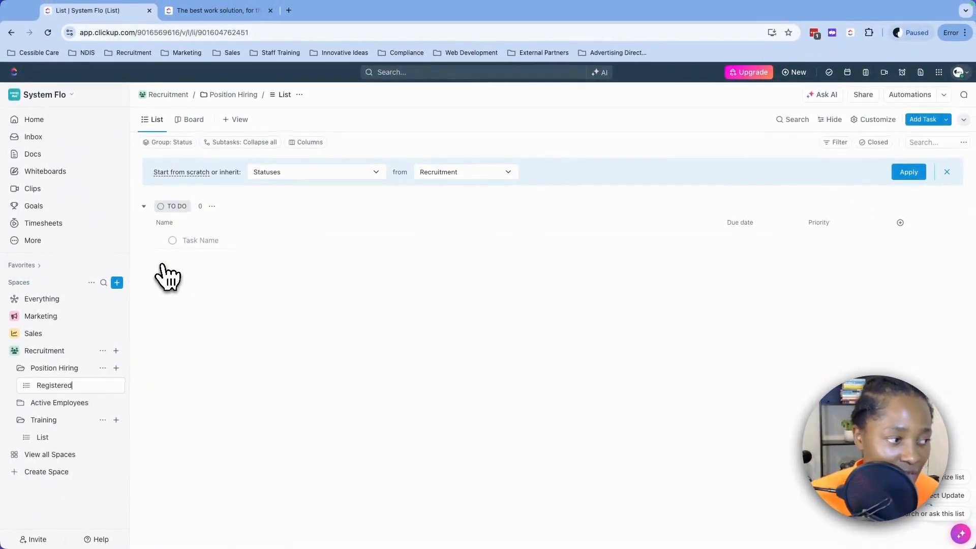
text( Nurse)
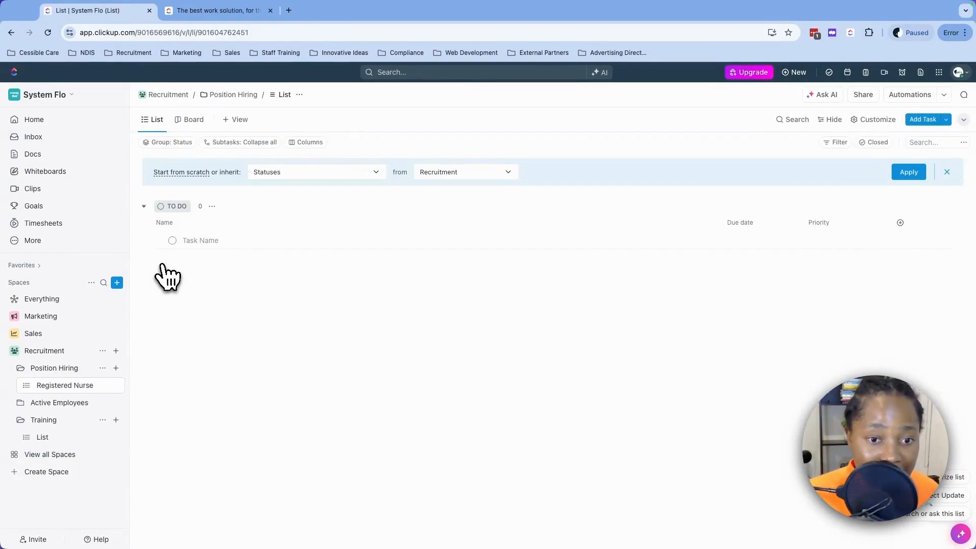
key(Return)
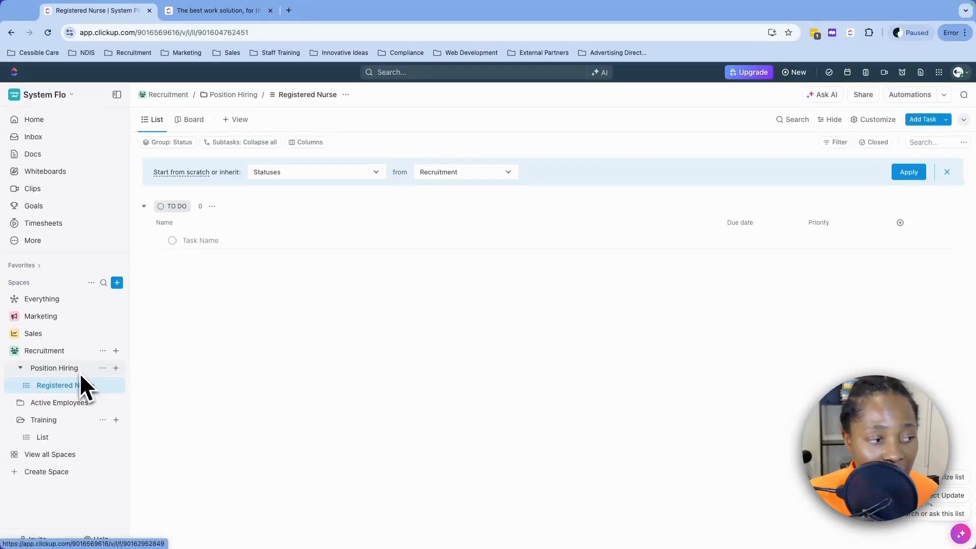
Add a list named Enrolled Nurses to the Position Hiring folder
click(116, 368)
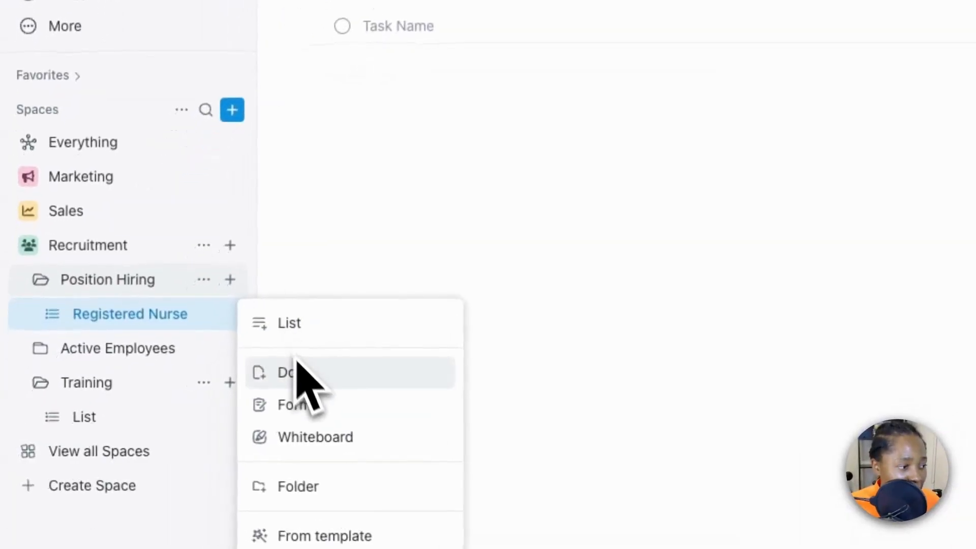
click(305, 325)
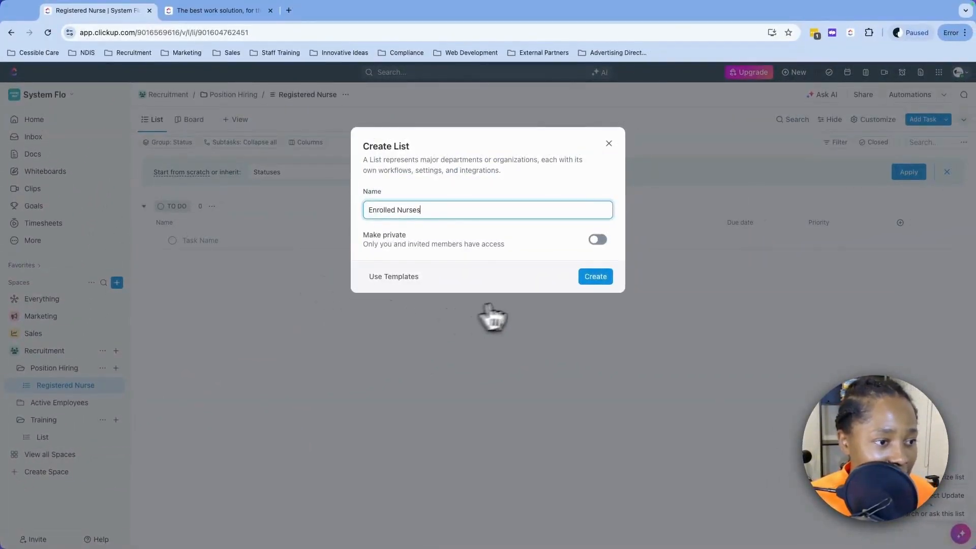
click(596, 276)
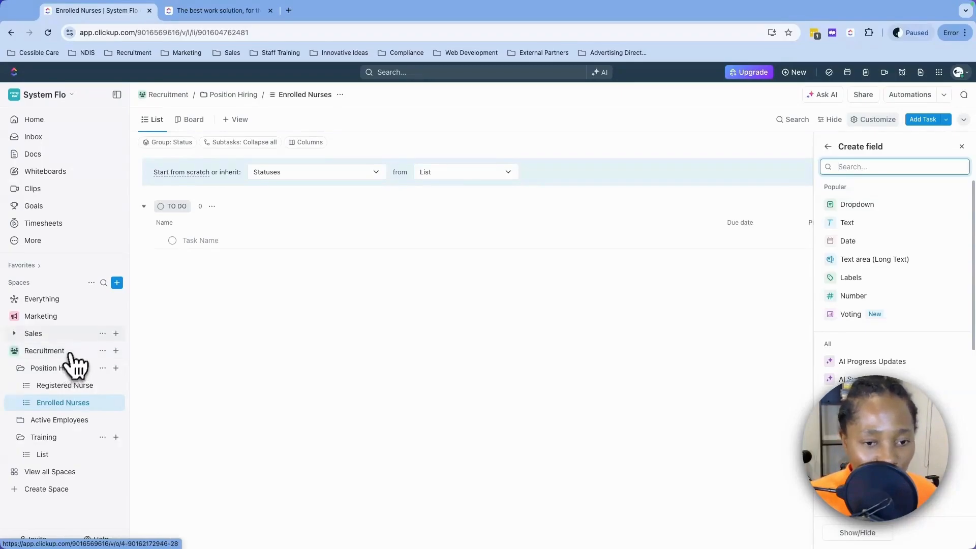
Add a list named Assistant Nurse to the Position Hiring folder
click(116, 367)
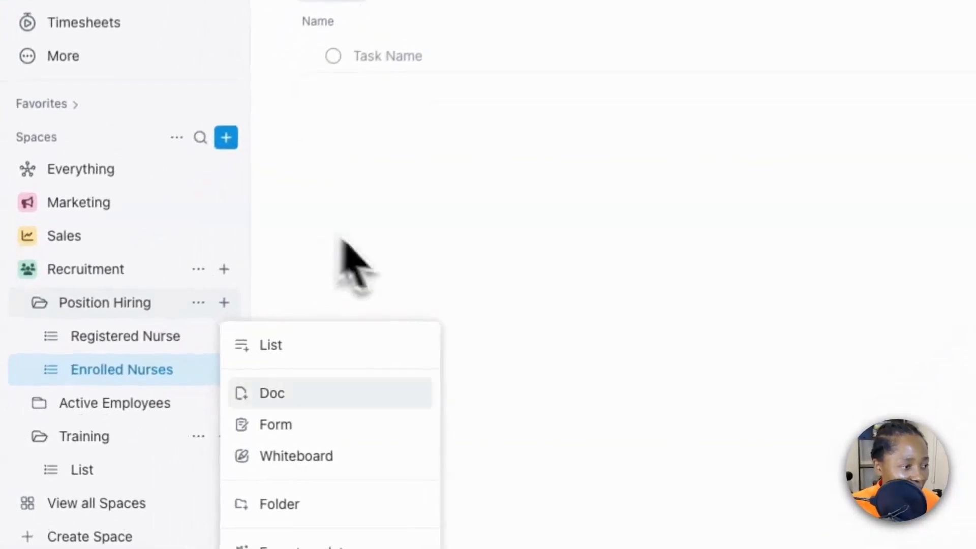
click(305, 344)
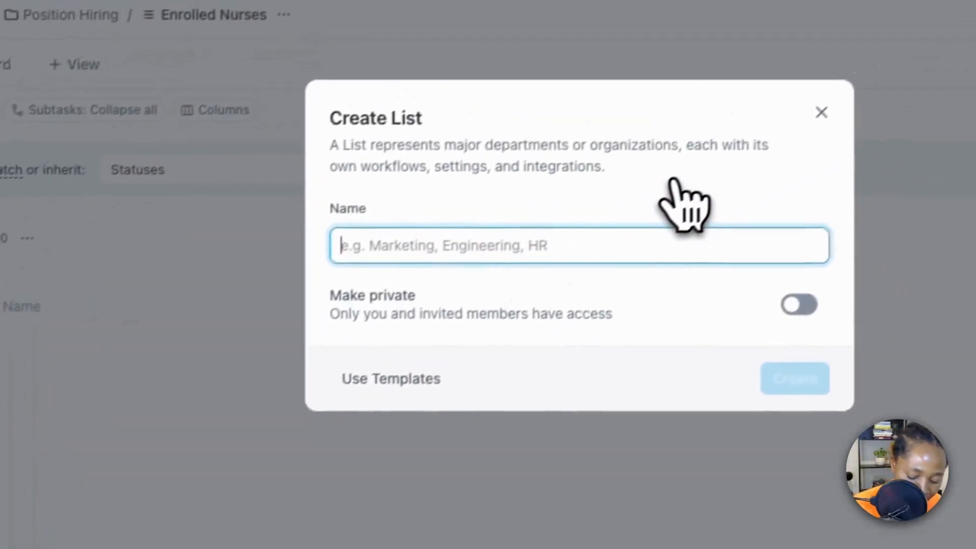
text(Assistant Nurs)
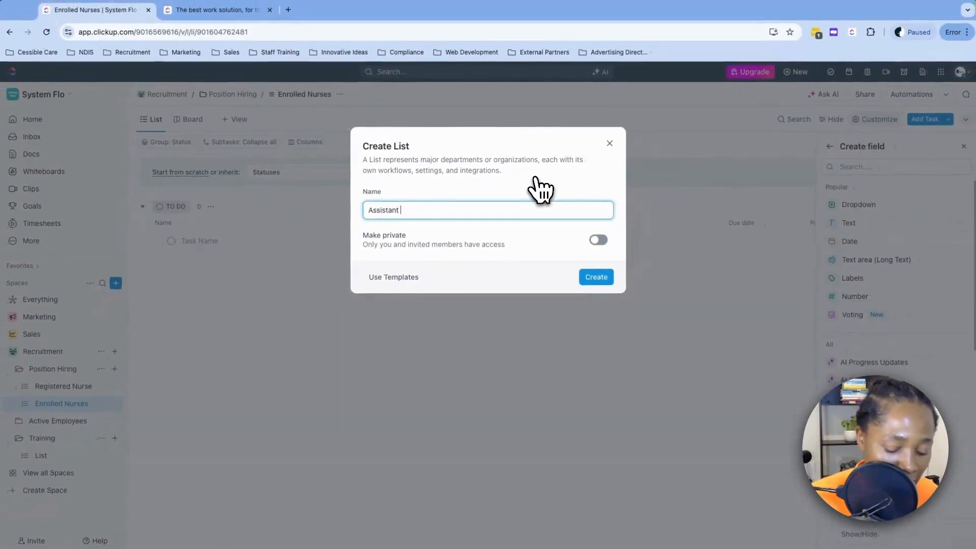
text(e)
click(596, 276)
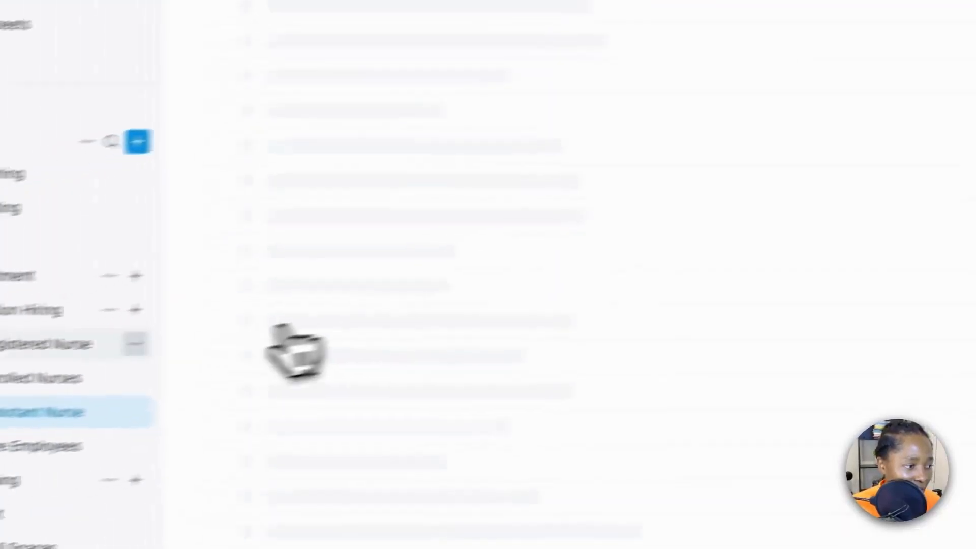
Add a list named Cleaners to the Position Hiring folder
click(221, 329)
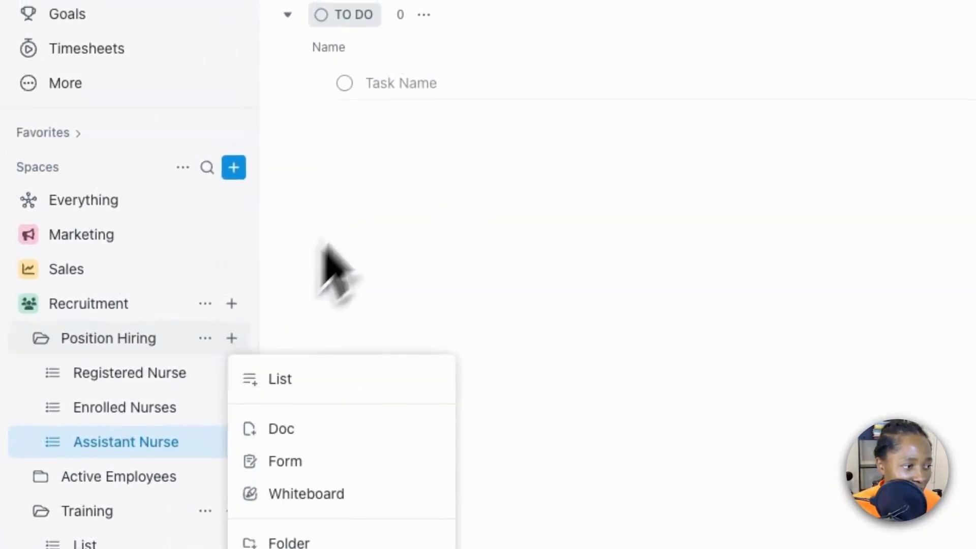
click(318, 374)
text(Cleaners)
click(694, 181)
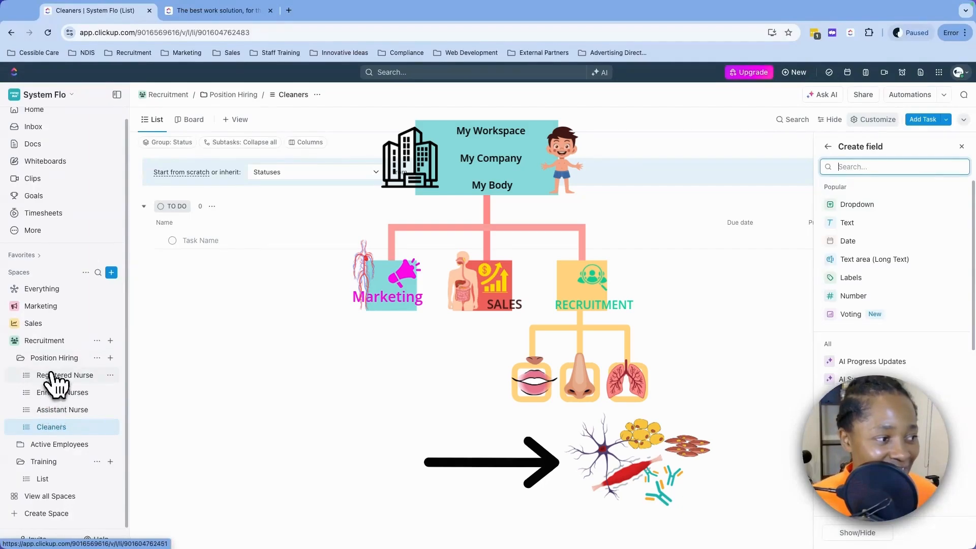
Move the Recruitment space above Marketing and collapse its Position Hiring and Training folders
click(20, 357)
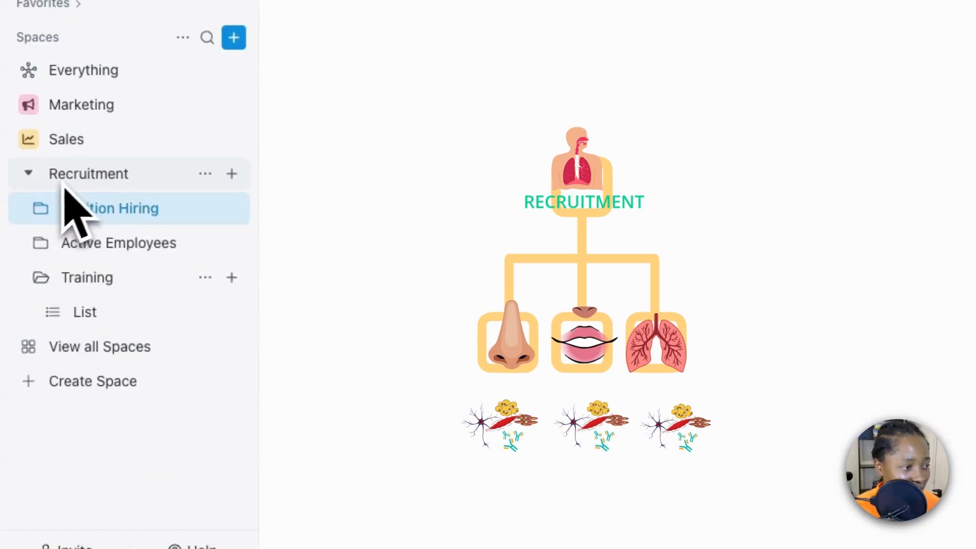
drag(72, 178, 72, 107)
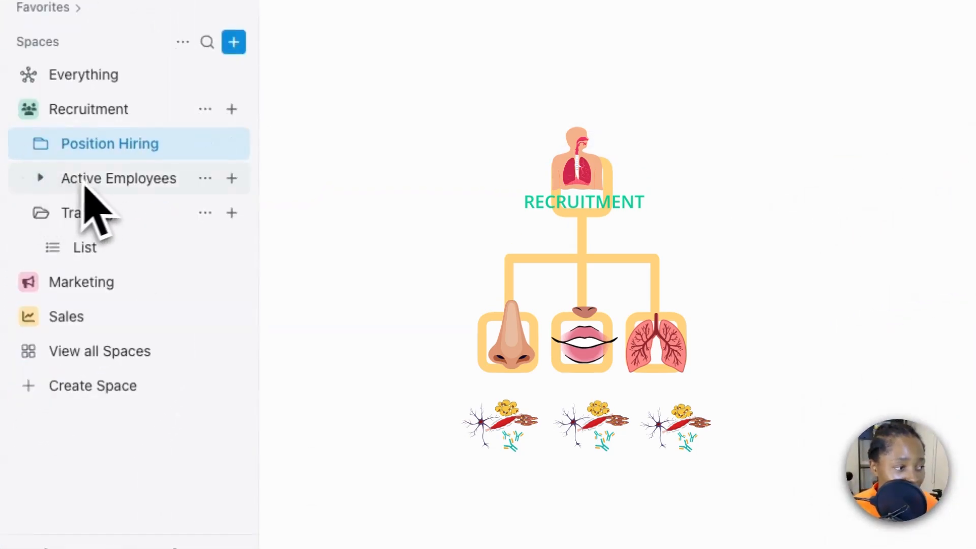
click(43, 213)
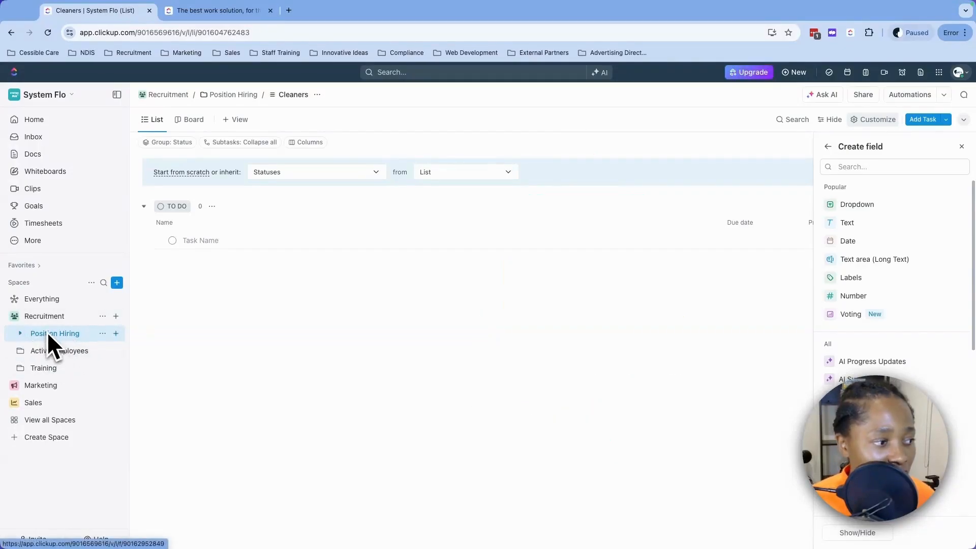
Open the Registered Nurse list in Position Hiring and add a task named after the first candidate
click(20, 334)
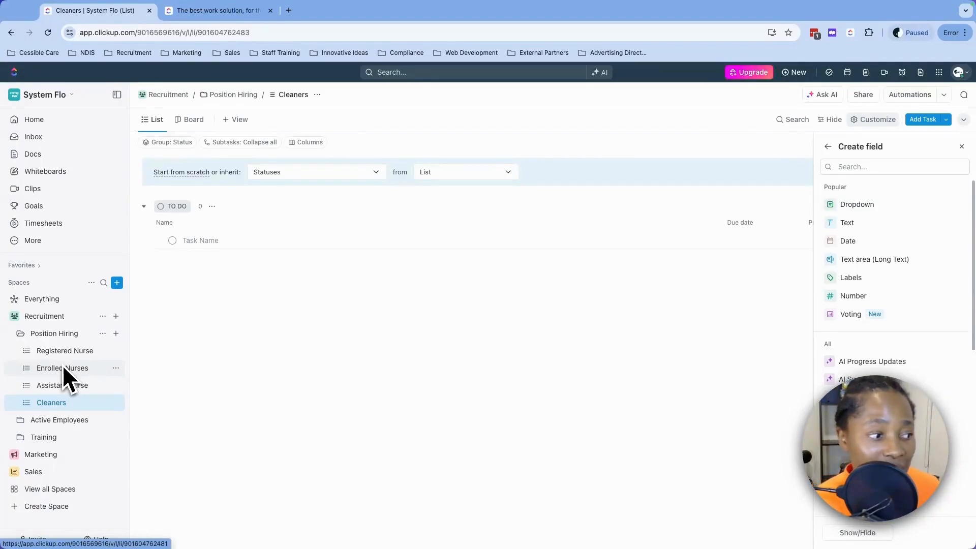
click(59, 352)
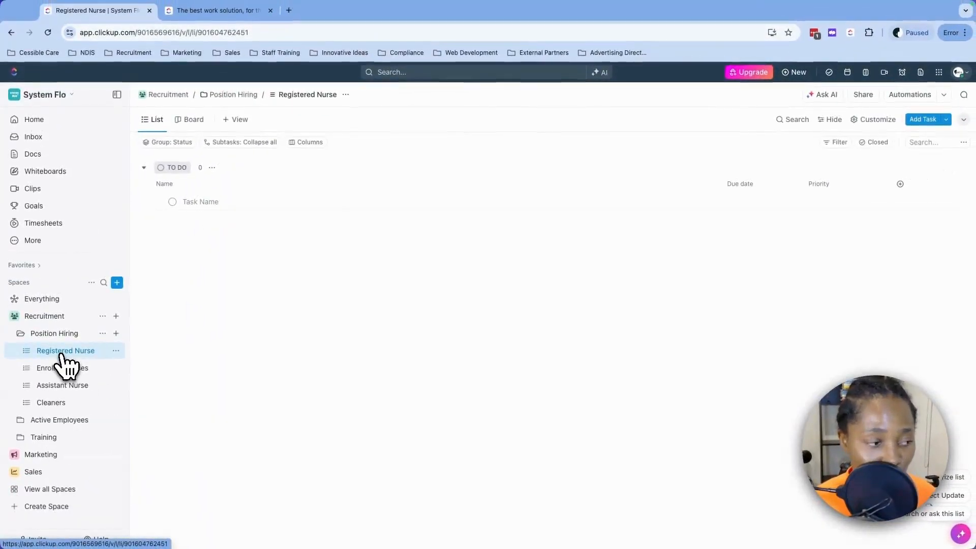
click(217, 201)
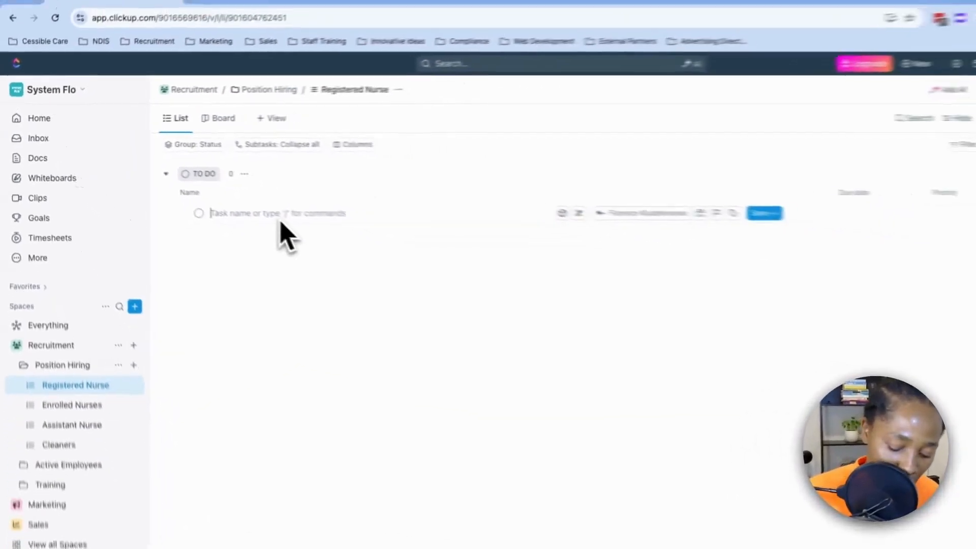
text(Ma)
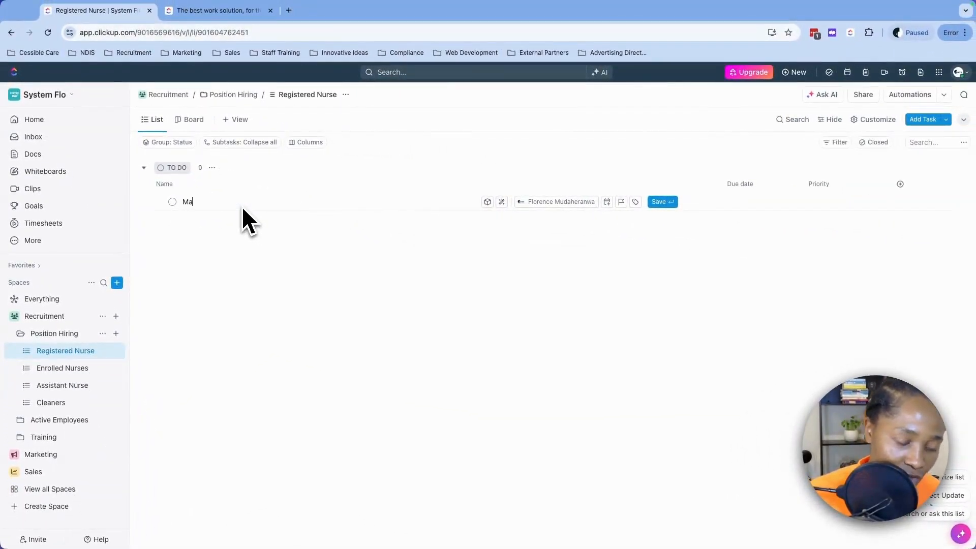
text(rry Smith)
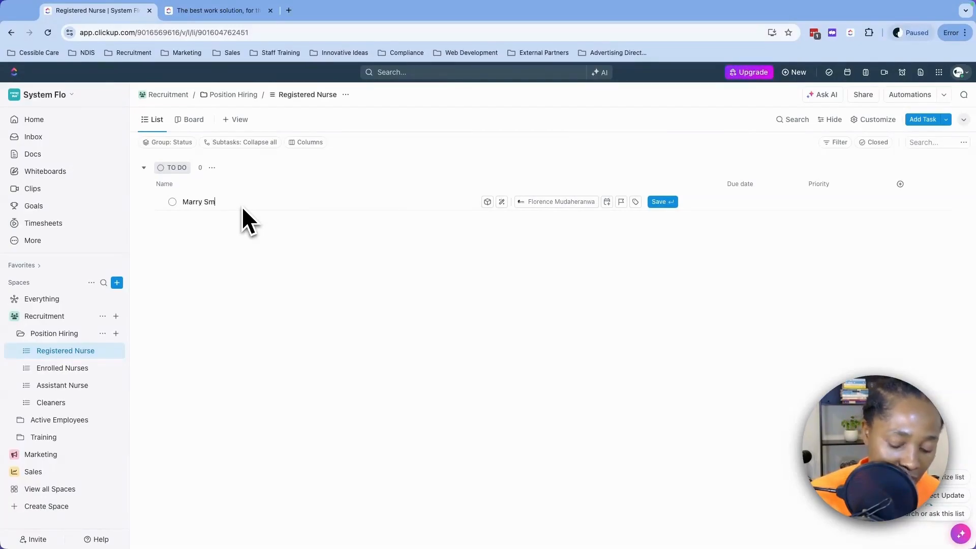
click(663, 201)
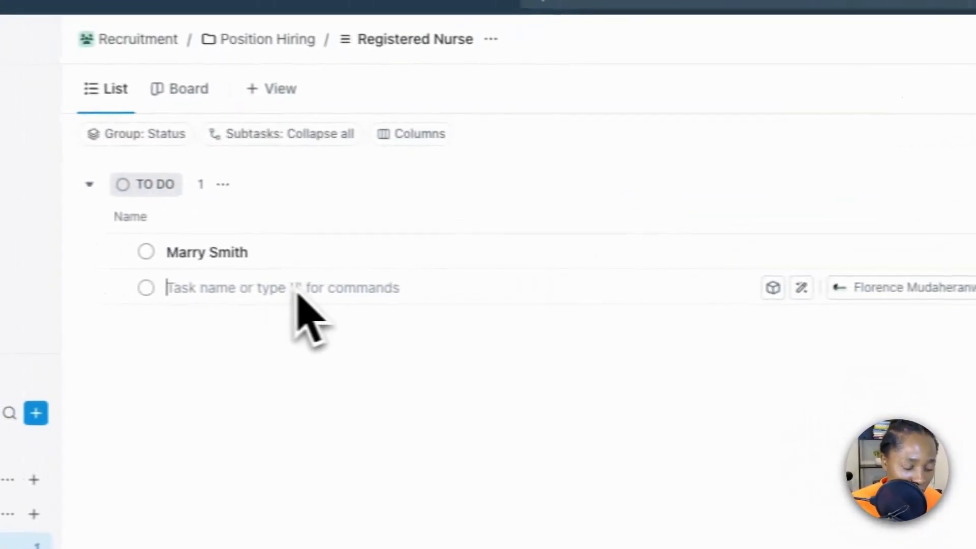
Add two more tasks to the Registered Nurse list, each named with another candidate's full name
text(J)
text(ohn )
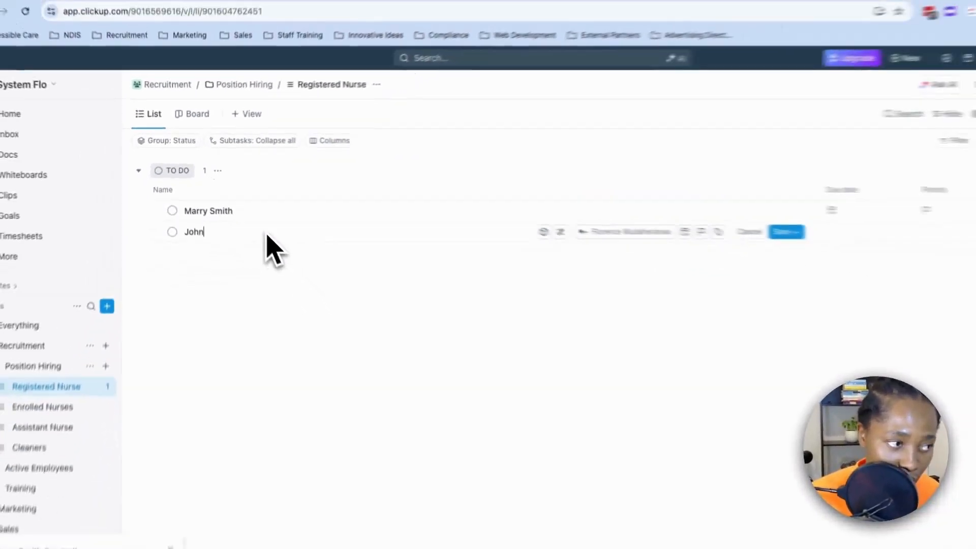
text(Doe)
click(691, 220)
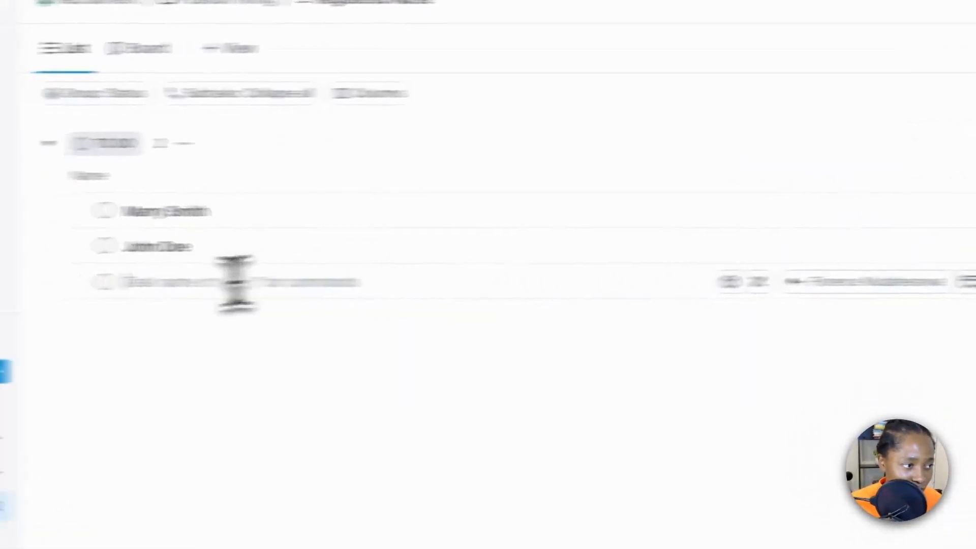
text(Samatha Knowles)
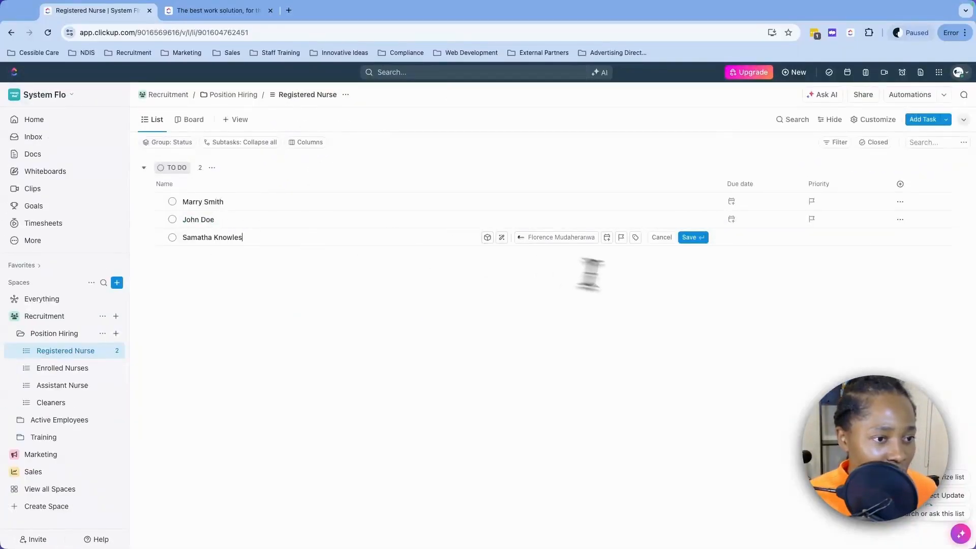
click(690, 237)
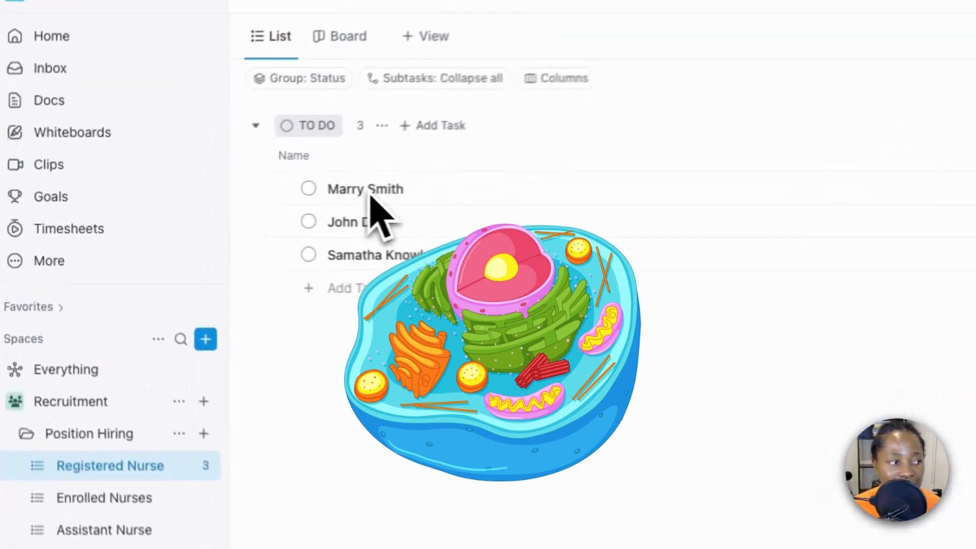
Open the first candidate's task and add a subtask named Review resume
click(393, 196)
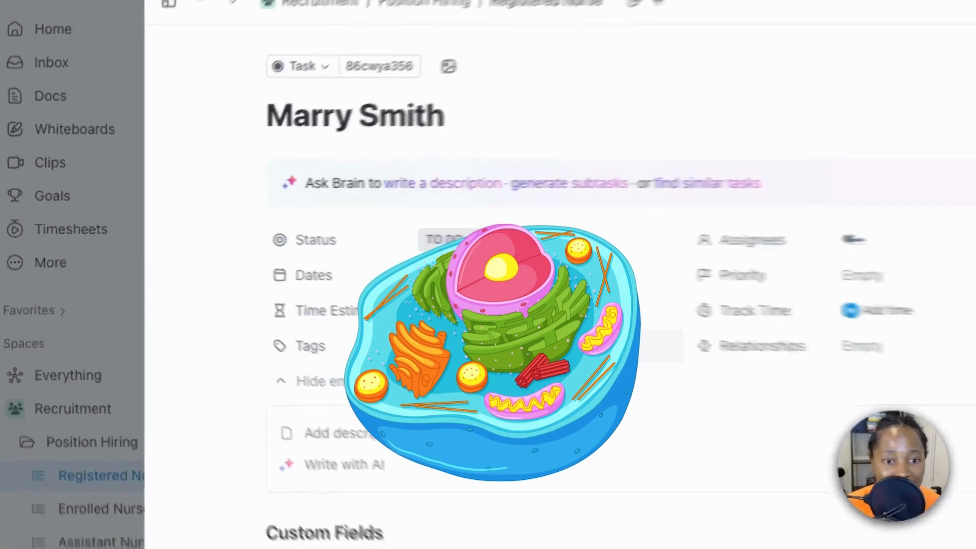
scroll(236, 326, down, 3)
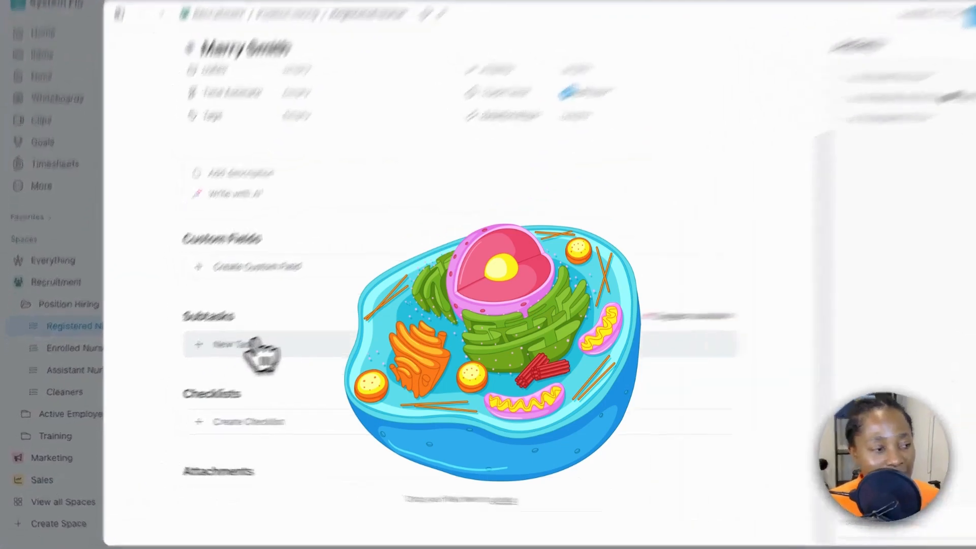
click(197, 362)
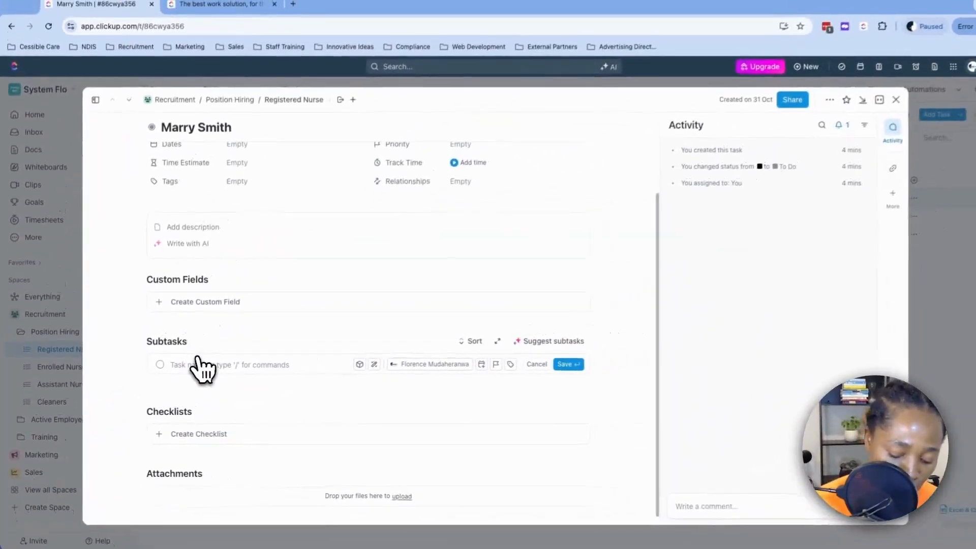
text(Check)
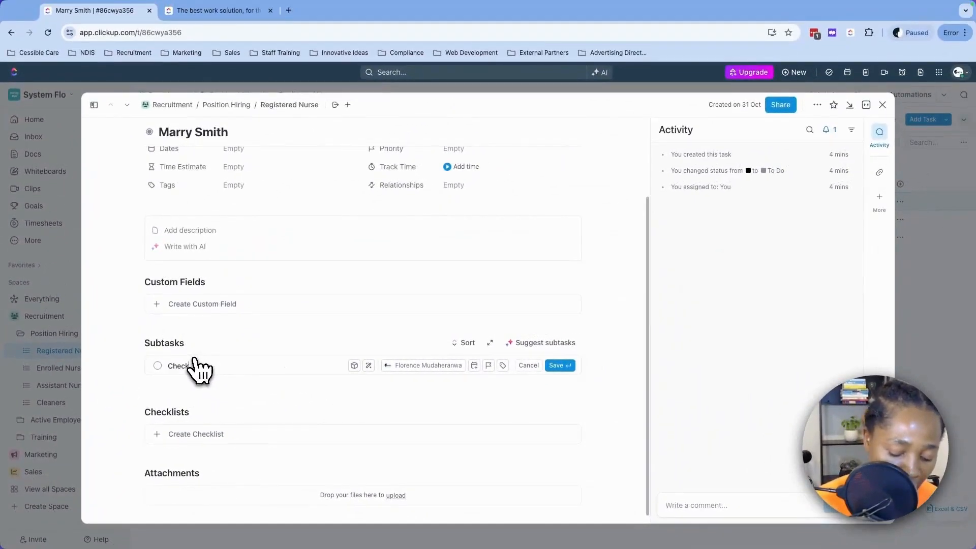
key(BackSpace)
key(BackSpace)
key(BackSpace)
key(BackSpace)
key(BackSpace)
key(BackSpace)
key(BackSpace)
key(BackSpace)
key(BackSpace)
key(BackSpace)
key(BackSpace)
text(Re)
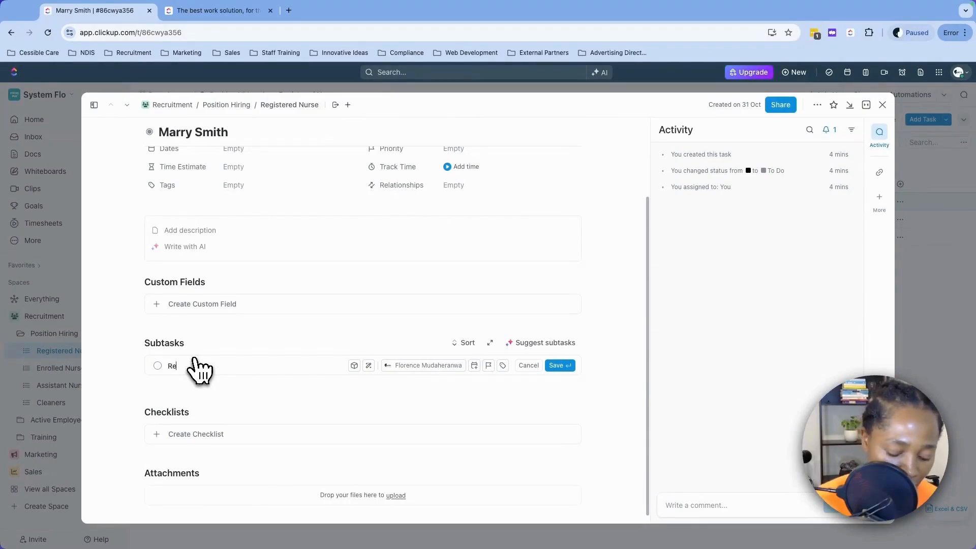
text(view resume)
key(Return)
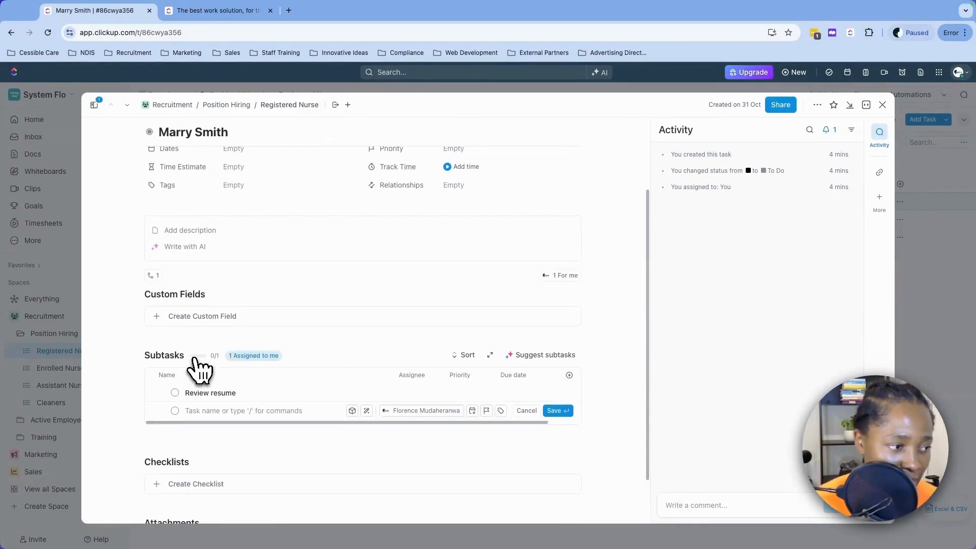
Add the subtasks Screening, Interiew, referee check and onoarding to the first candidate's task, and close the task
text(Screening)
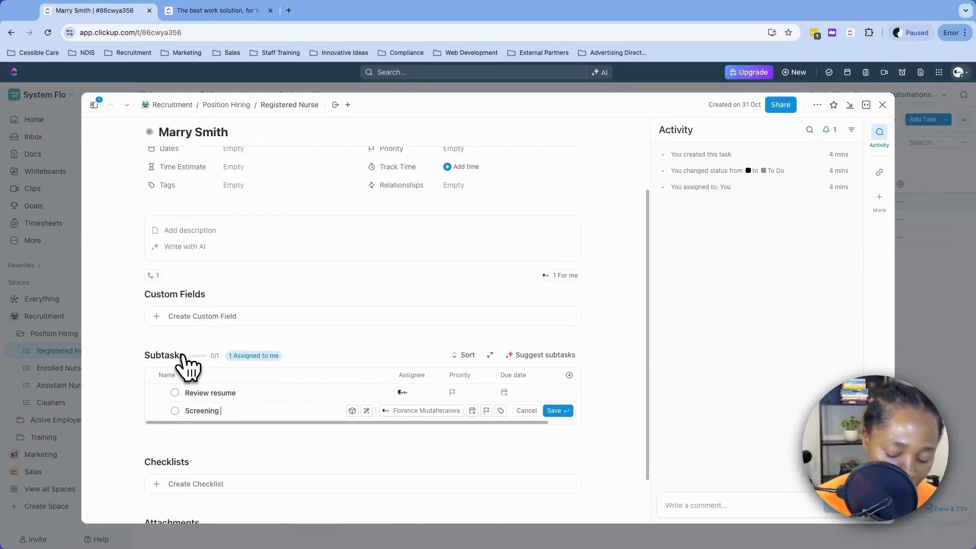
key(Return)
text(Interiew)
key(Return)
text(referee check)
key(Return)
text(onoarding)
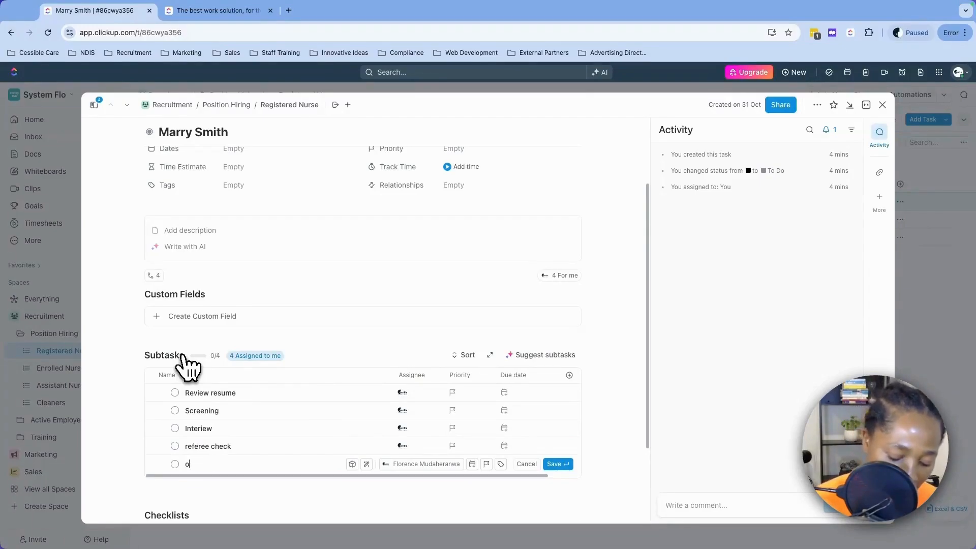
text(oarding)
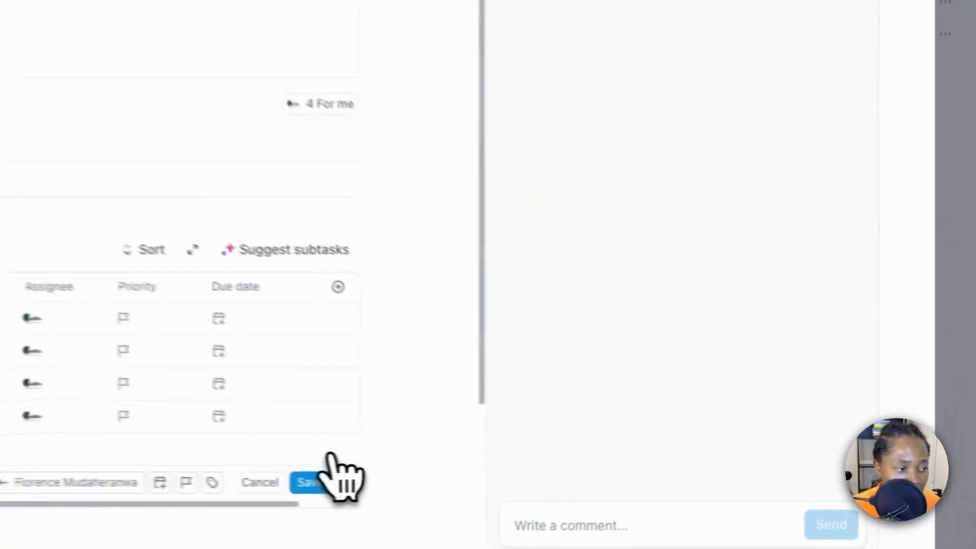
click(558, 464)
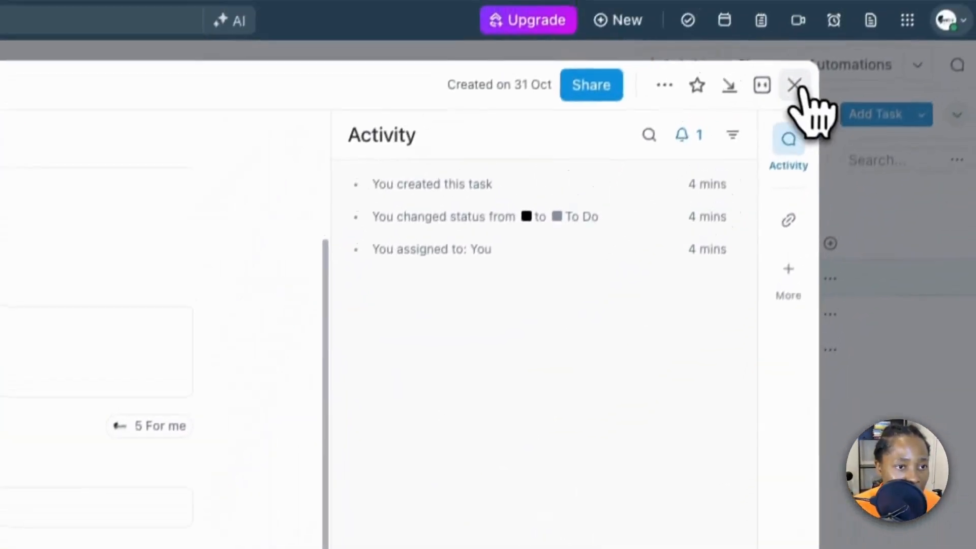
click(883, 105)
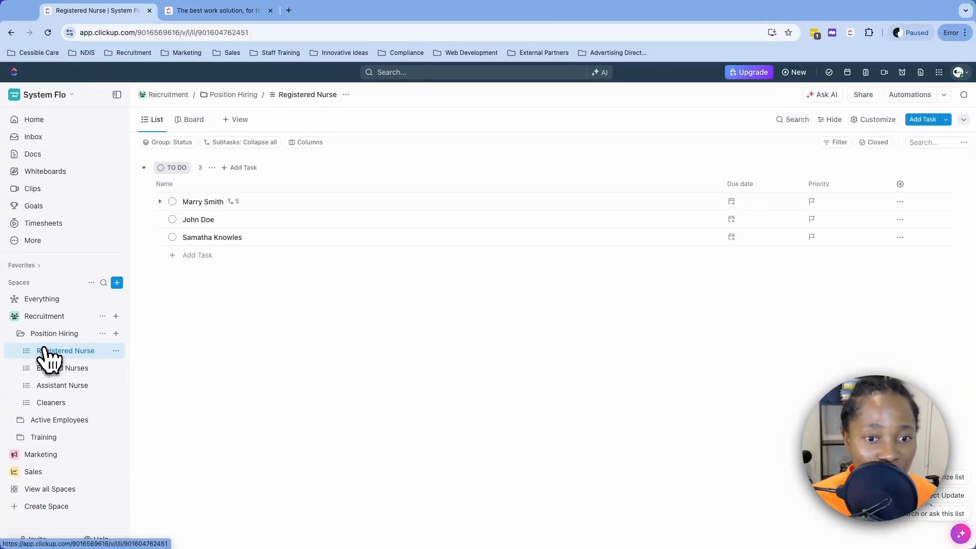
Look over the Recruitment space's folders and the lists inside Position Hiring, and collapse the space
click(20, 334)
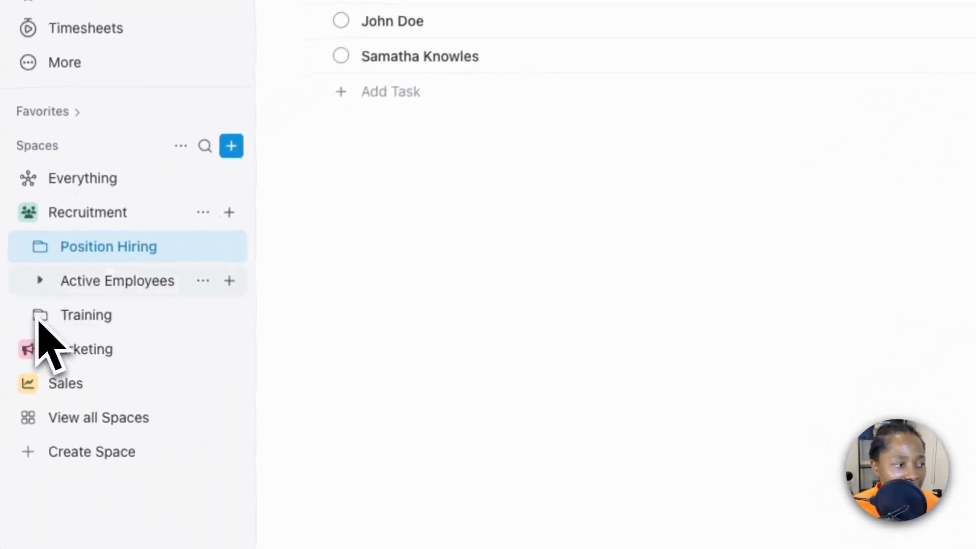
click(29, 212)
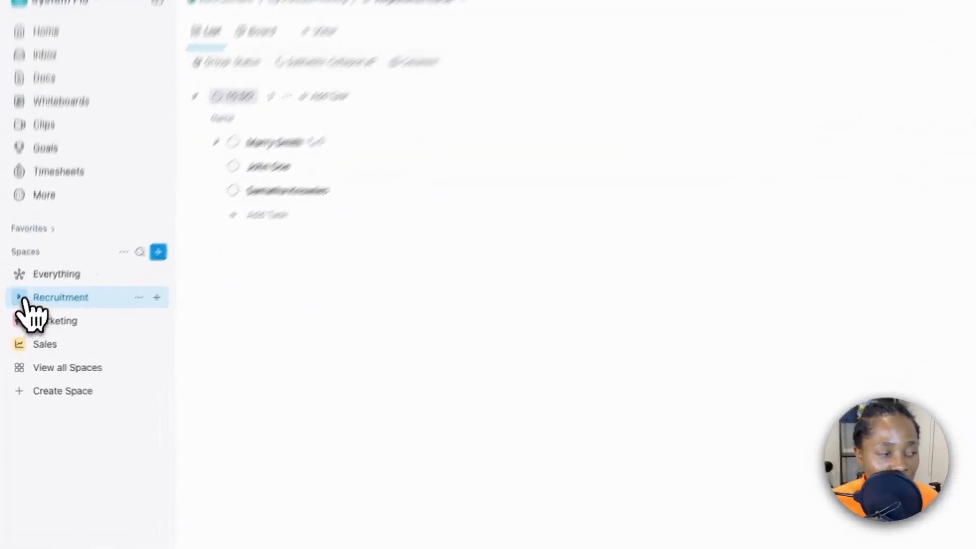
click(20, 298)
click(19, 297)
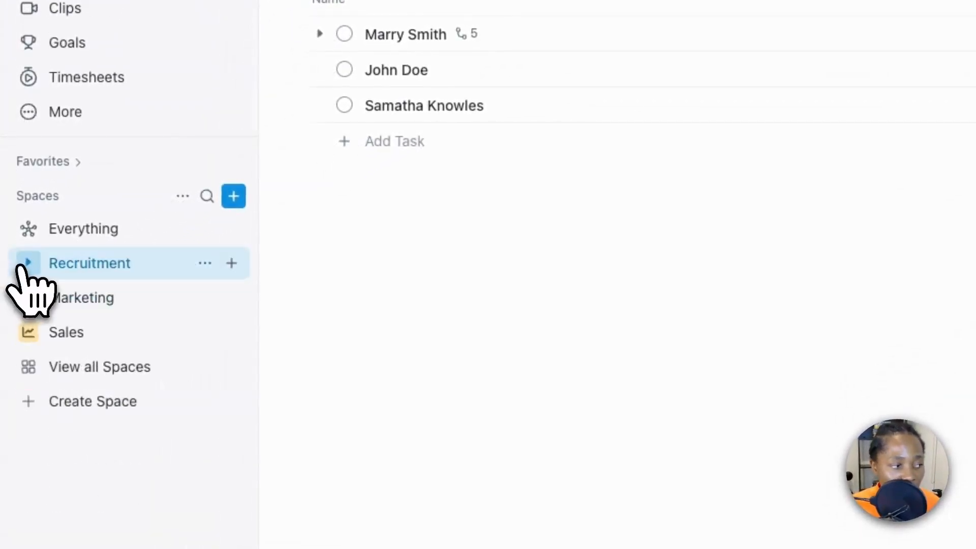
click(19, 297)
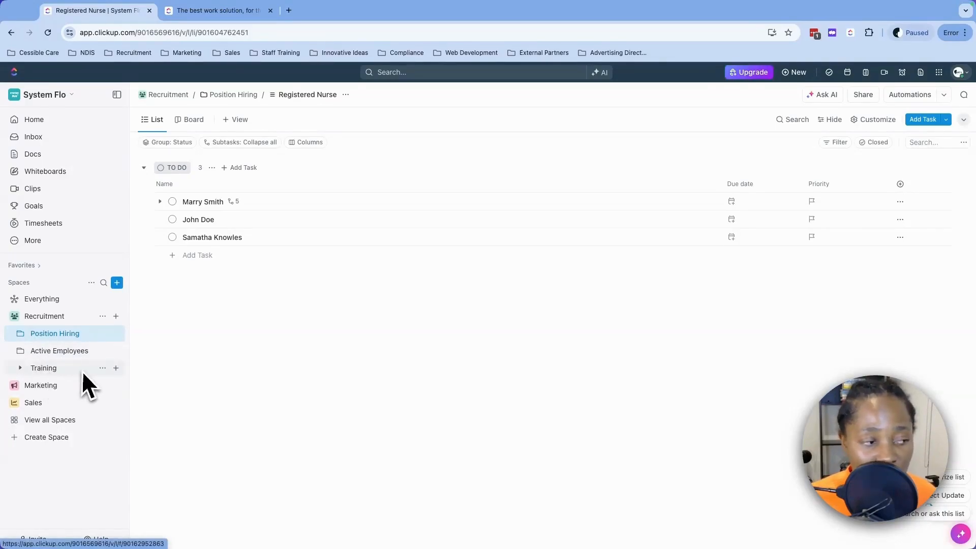
click(20, 333)
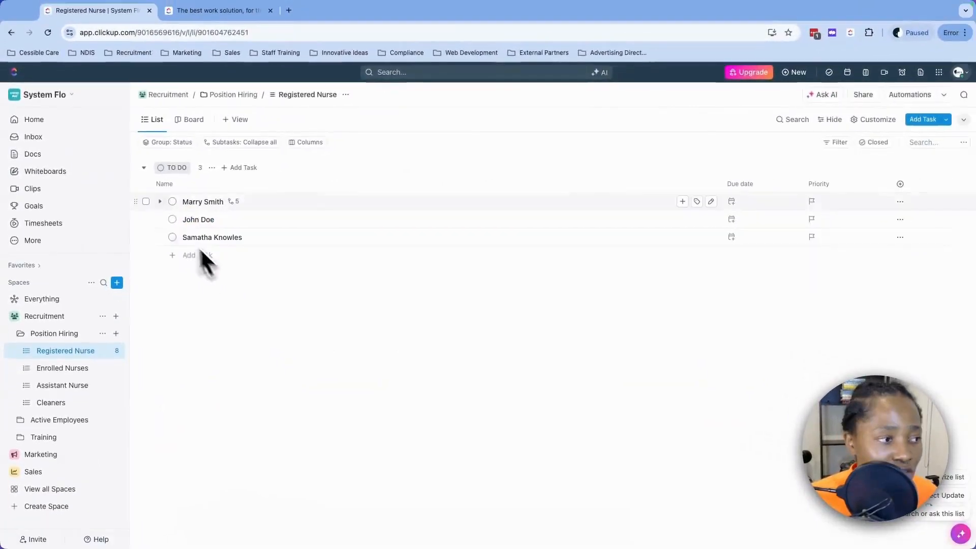
click(20, 333)
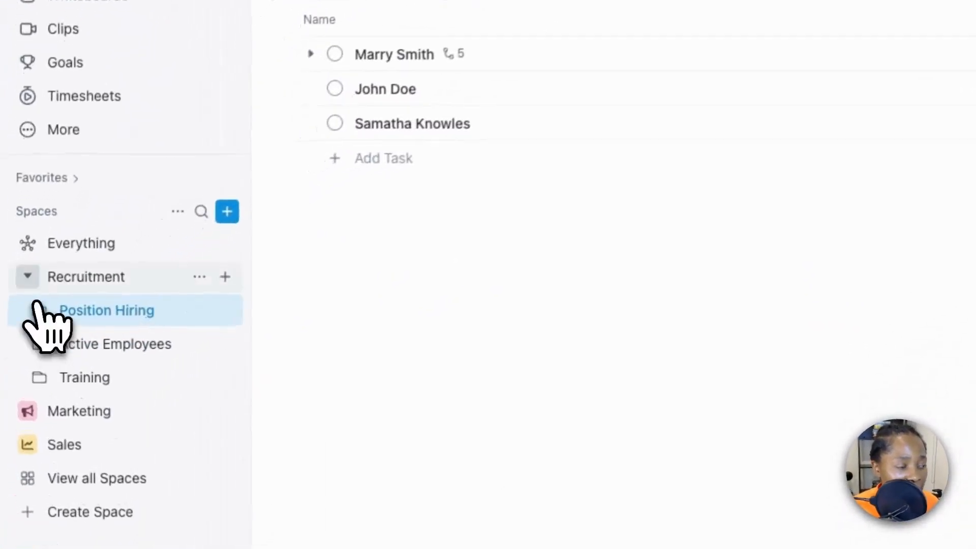
click(14, 316)
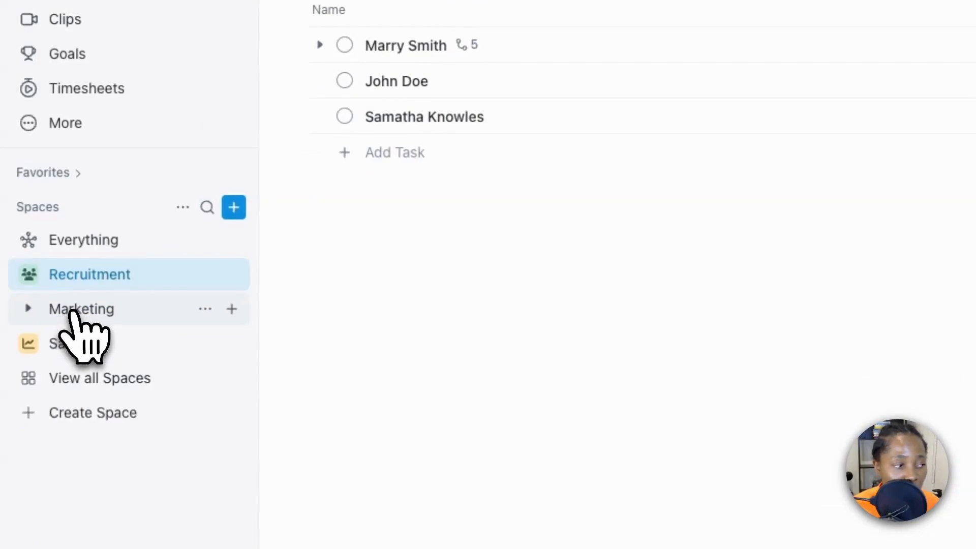